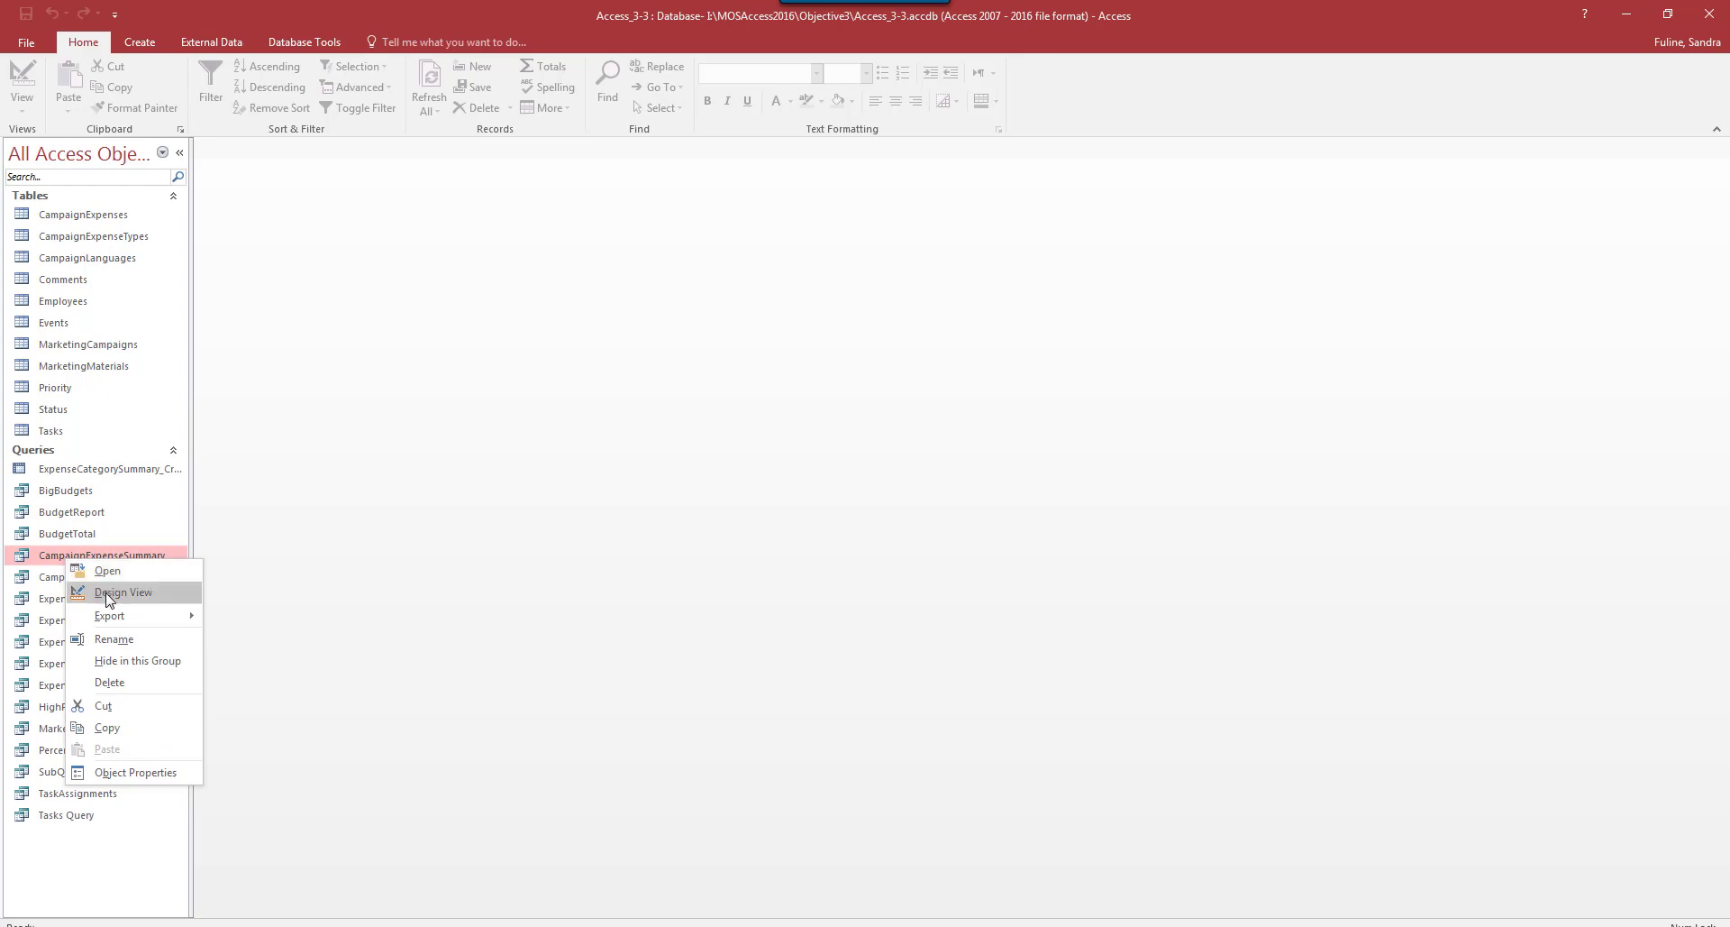
# Open the CampaignExpenseSummary query's design, enable totals and set the AmountSpent field's total to Sum
pyautogui.click(135, 592)
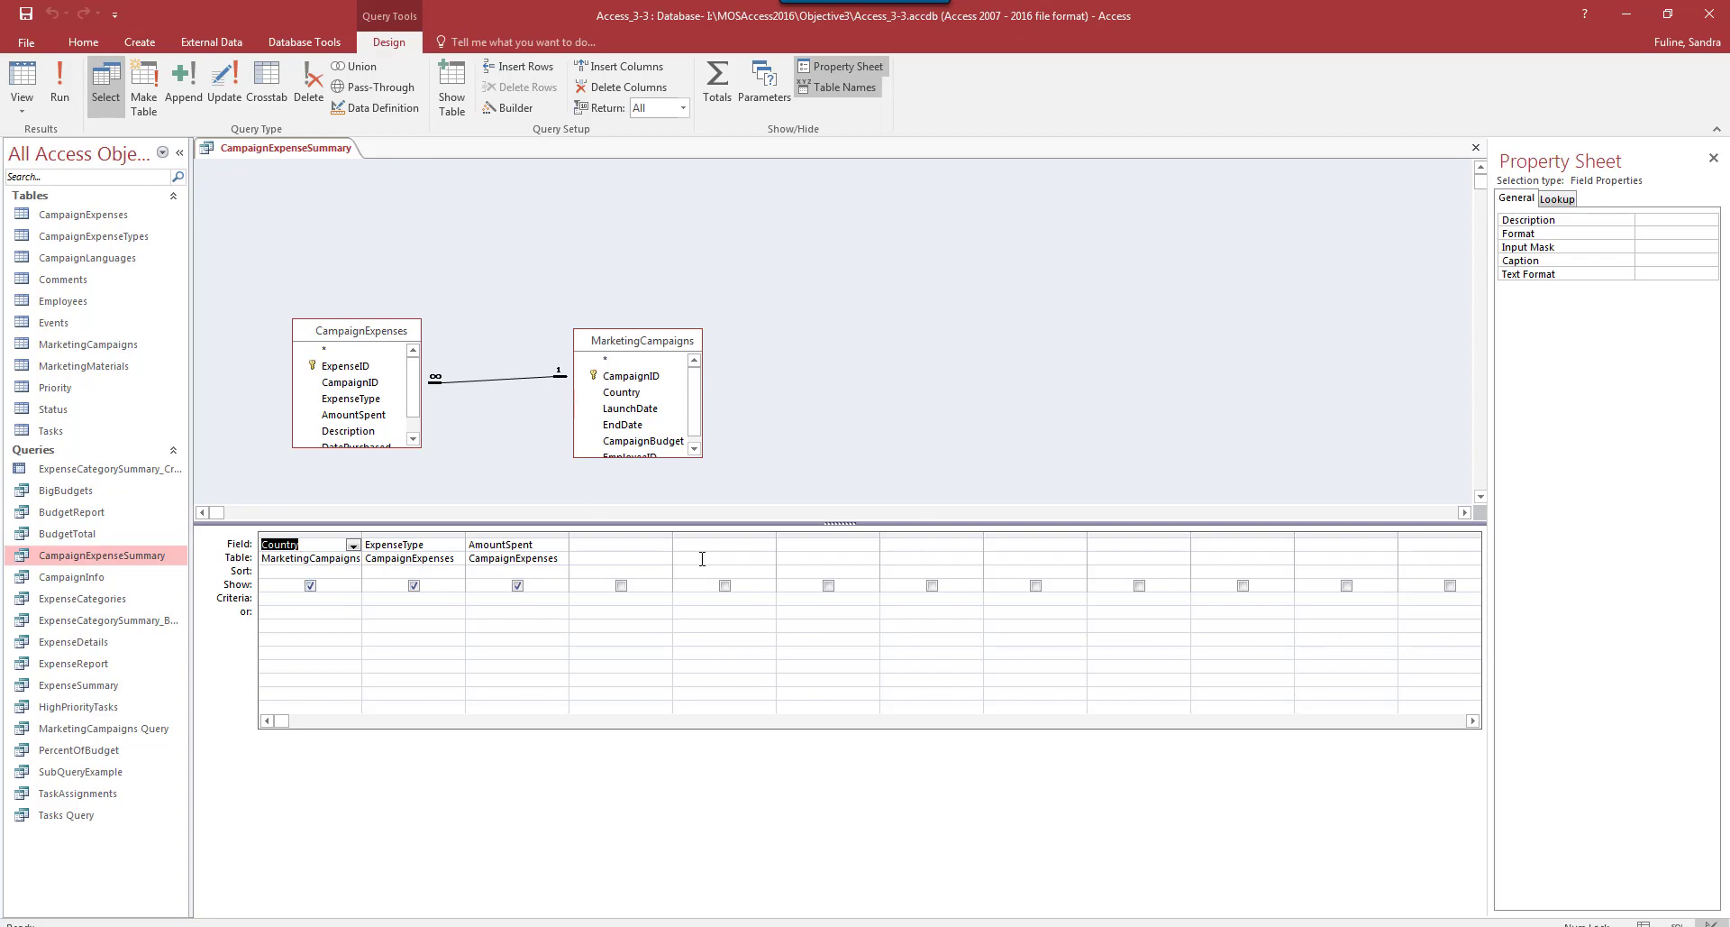
pyautogui.click(718, 99)
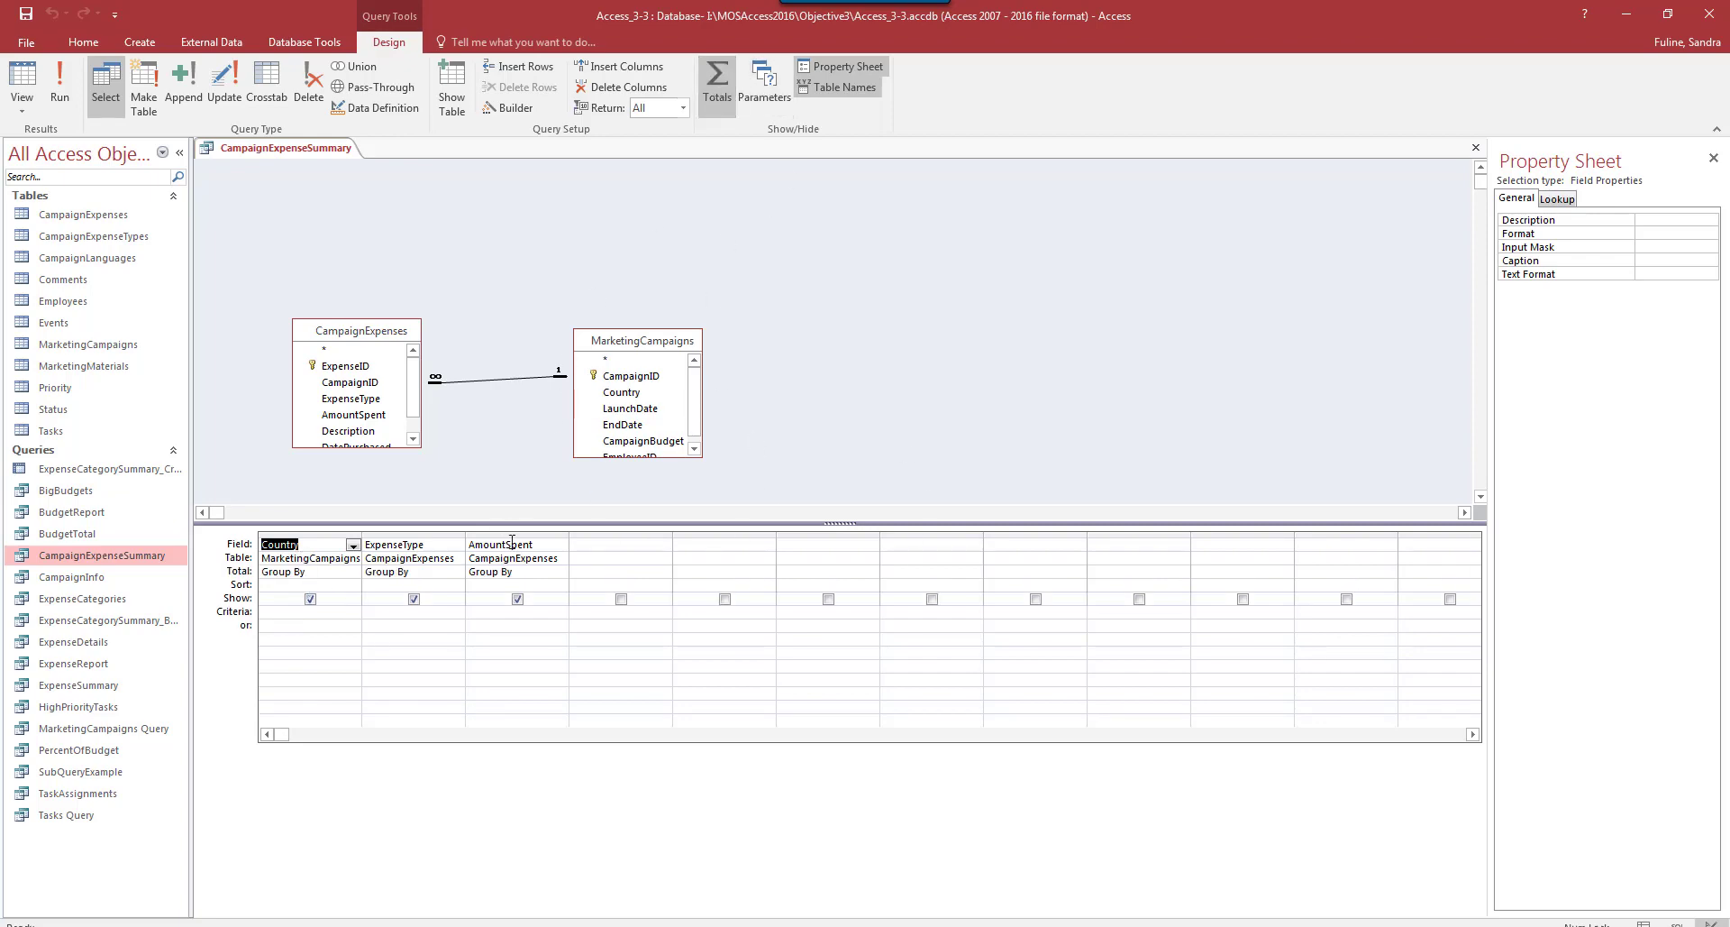
pyautogui.click(523, 572)
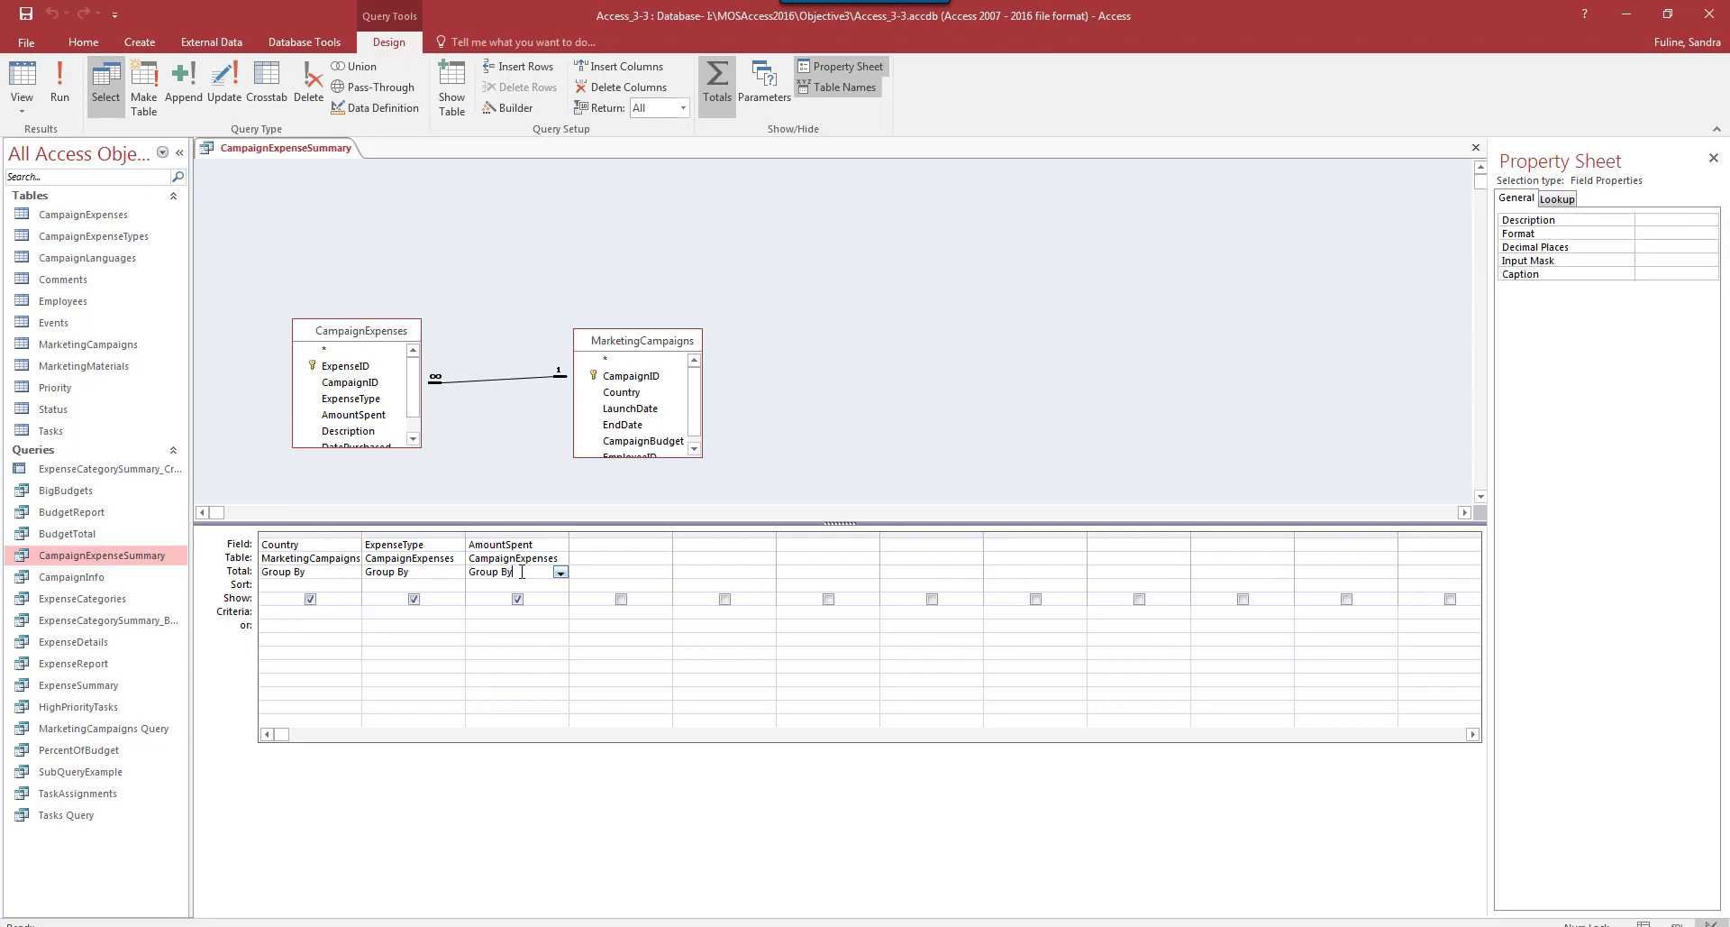
pyautogui.click(560, 574)
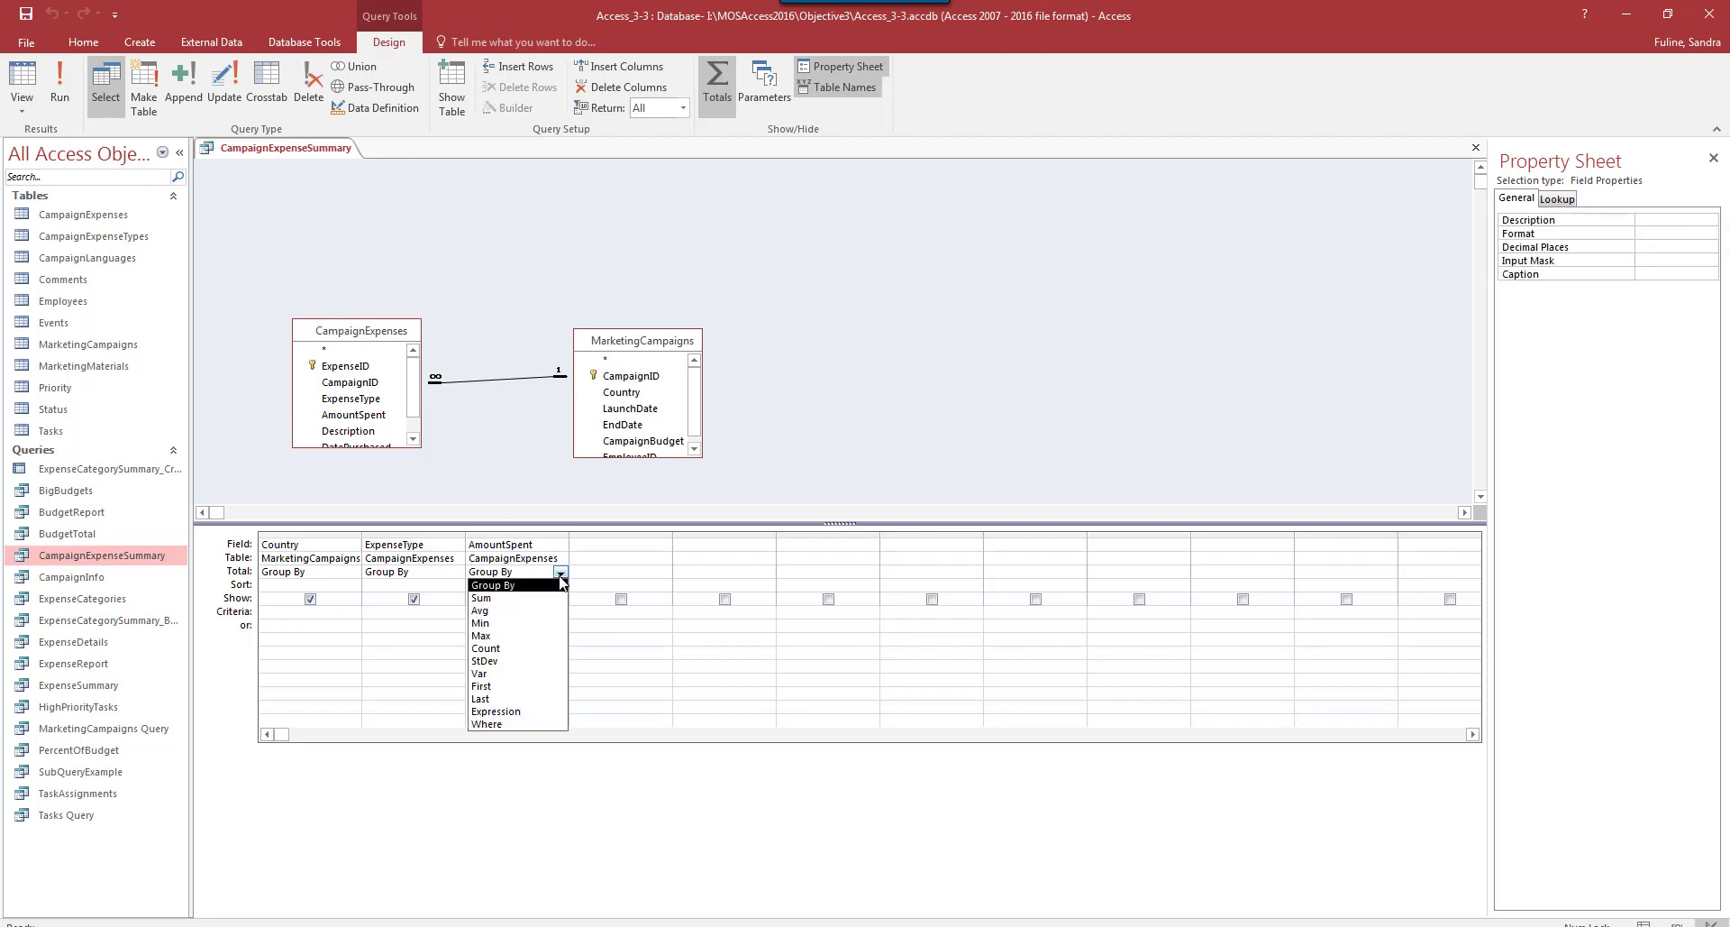
pyautogui.click(510, 599)
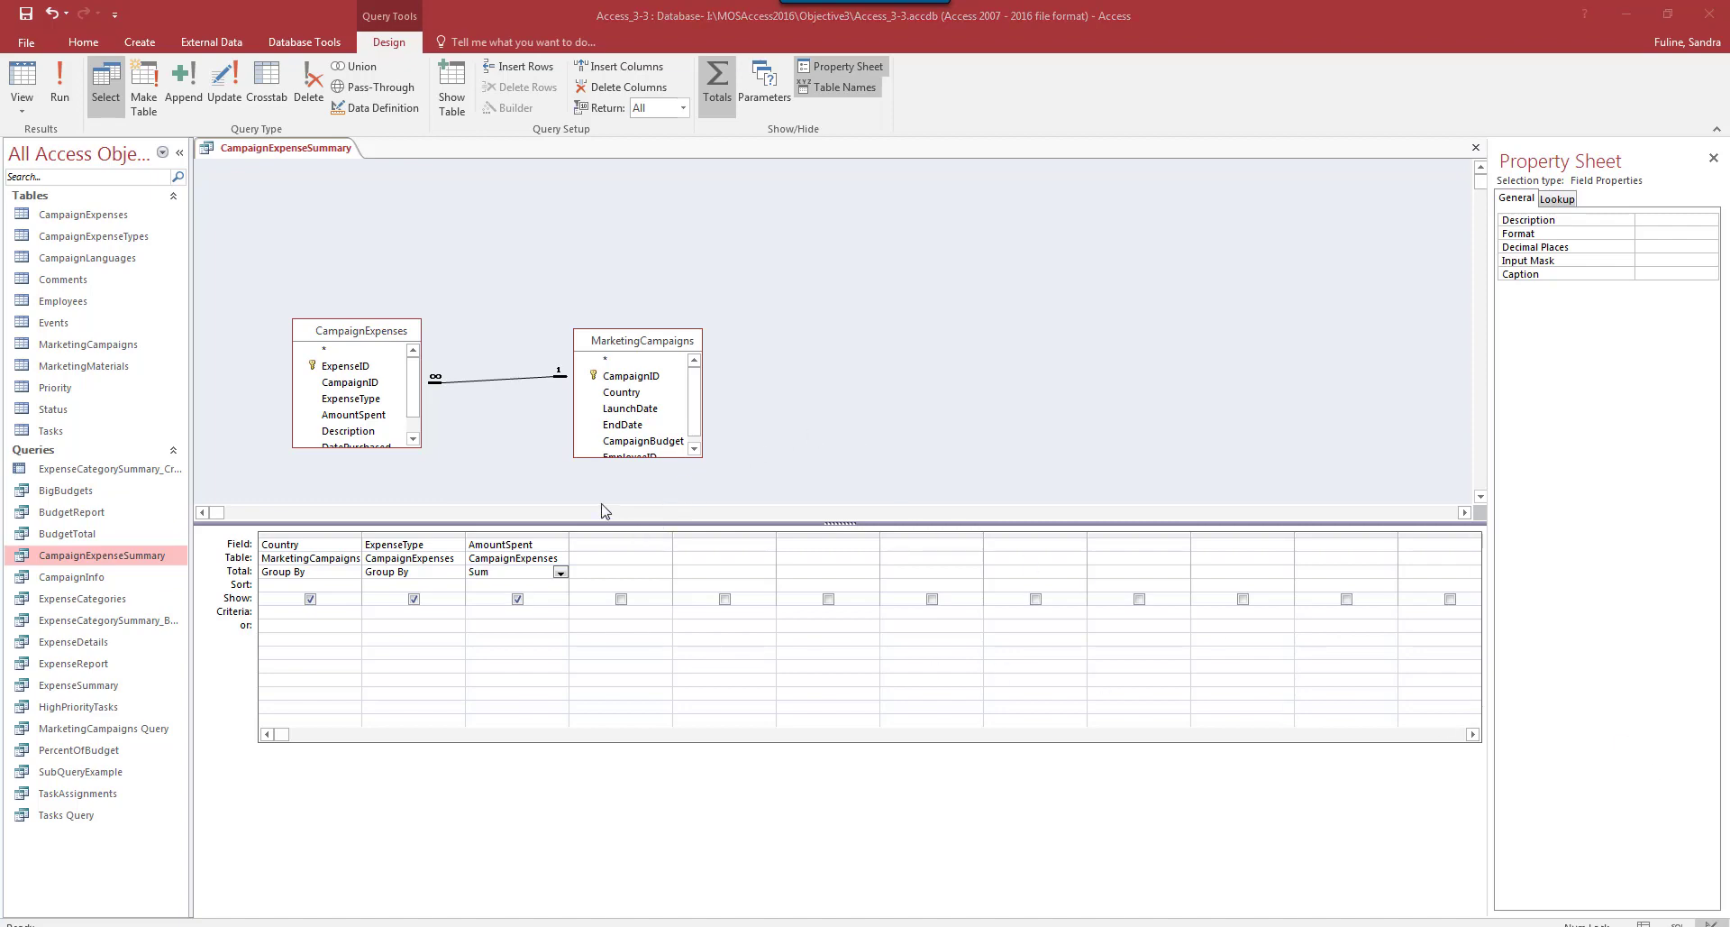
# Add the AmountSpent field to the query twice more, with totals of Min and Max
pyautogui.doubleClick(375, 416)
pyautogui.doubleClick(375, 417)
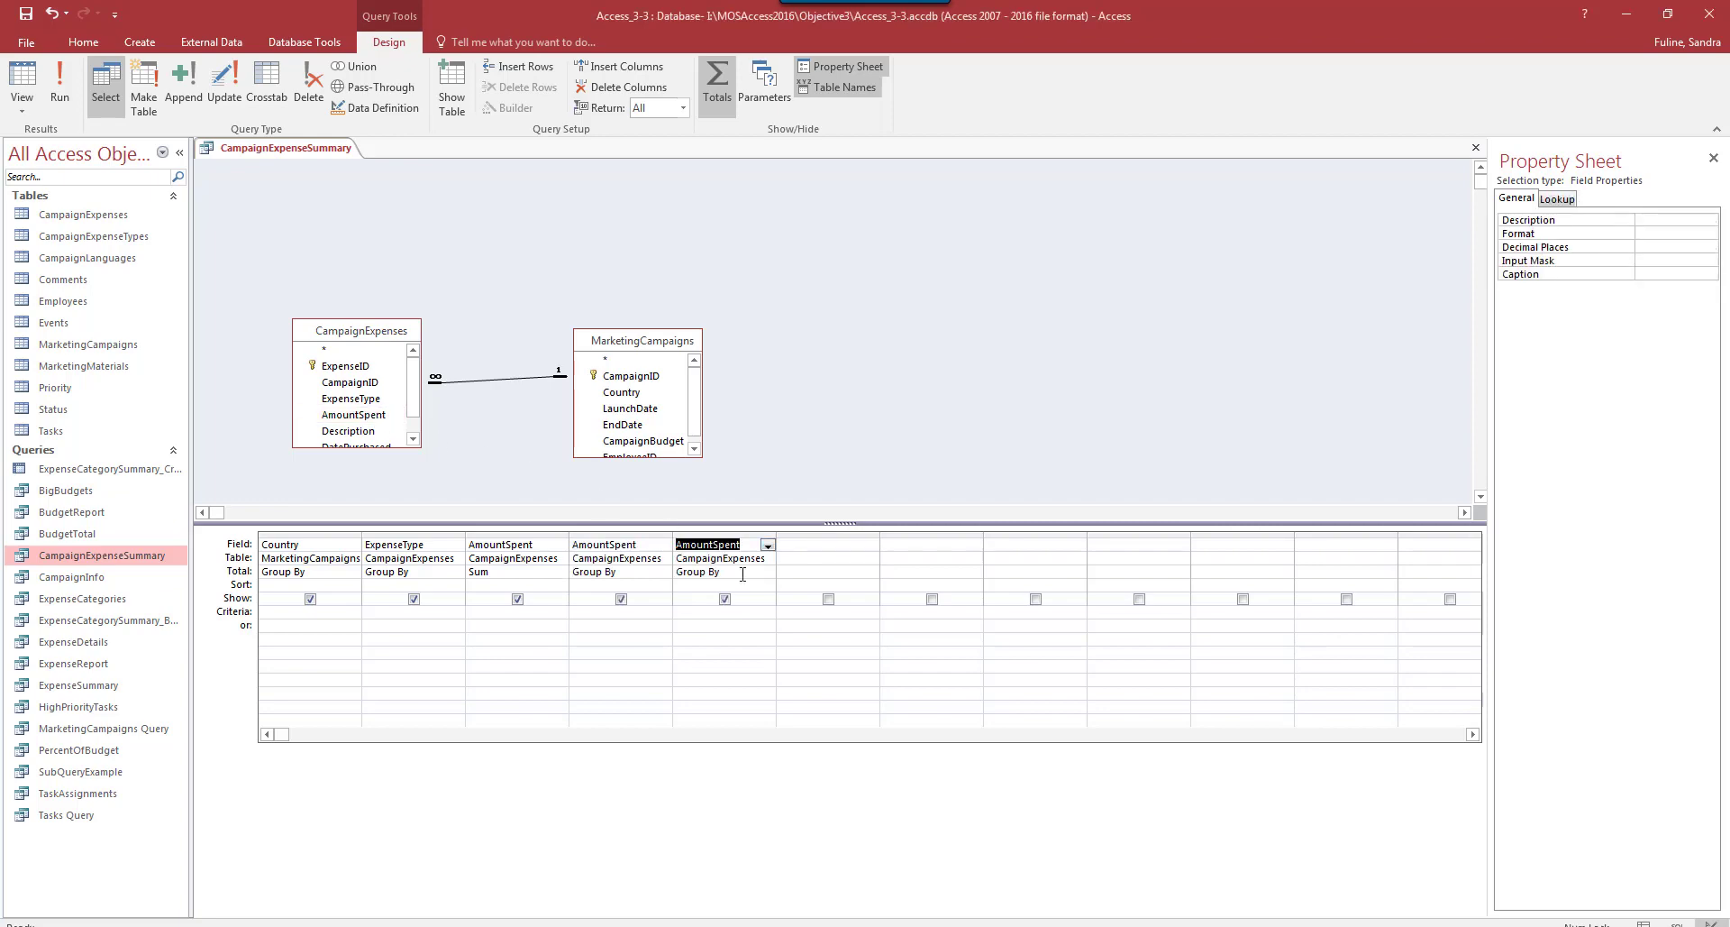
pyautogui.click(638, 573)
pyautogui.click(663, 573)
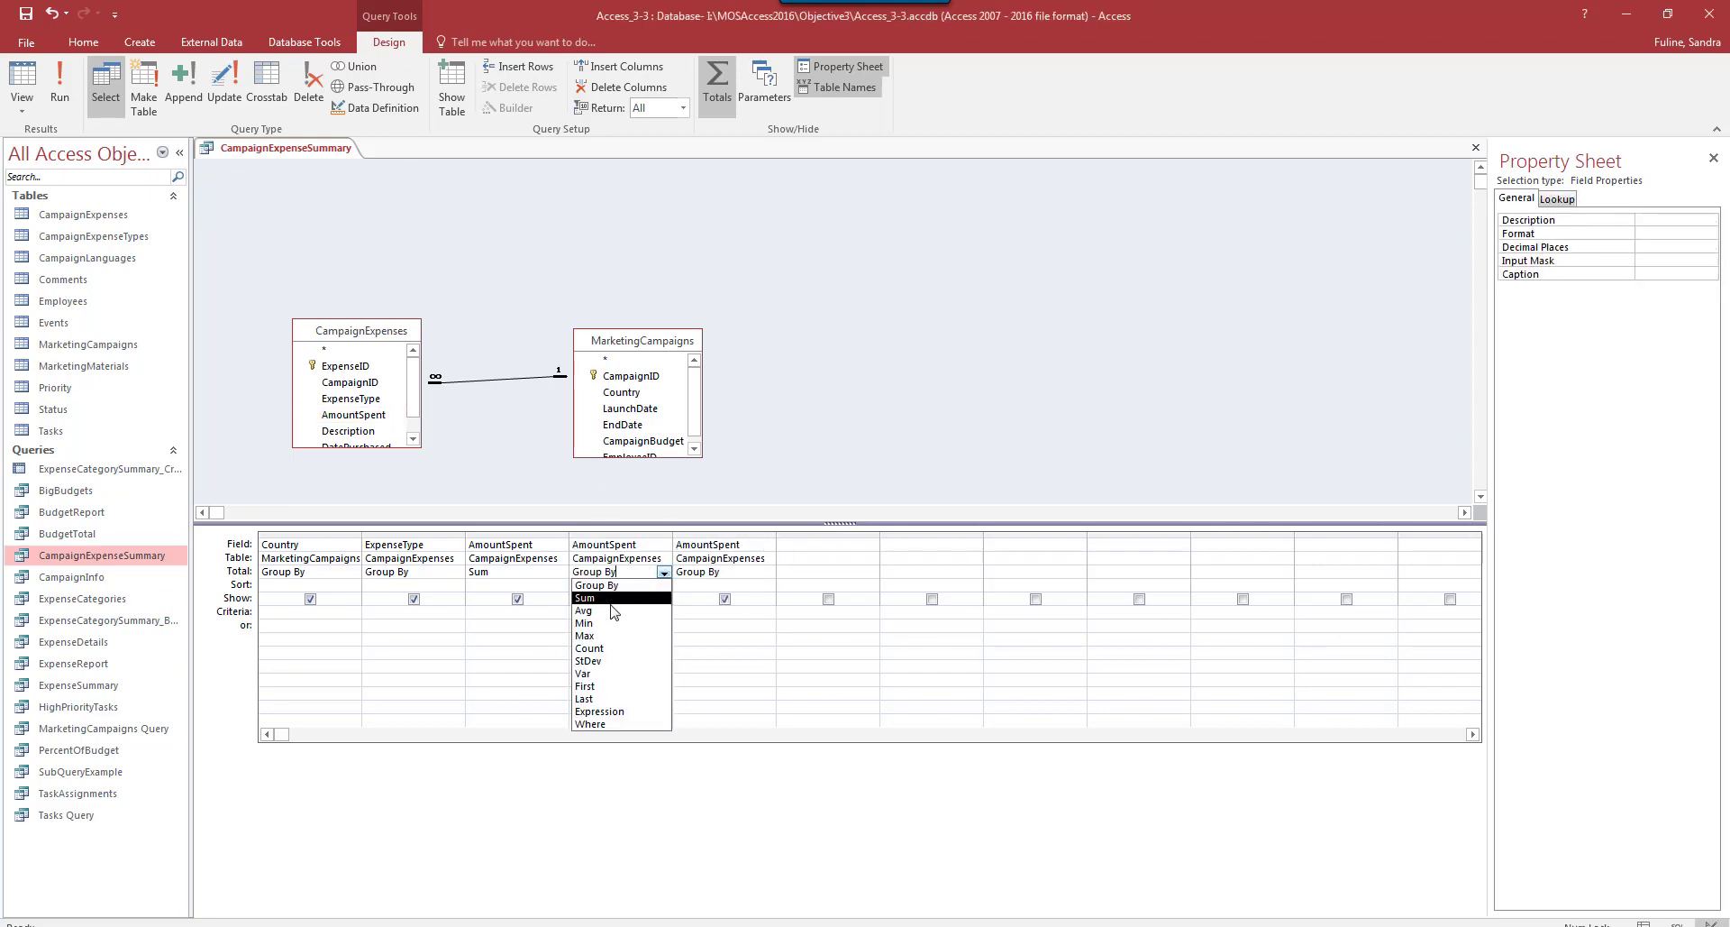
pyautogui.click(622, 621)
pyautogui.click(734, 571)
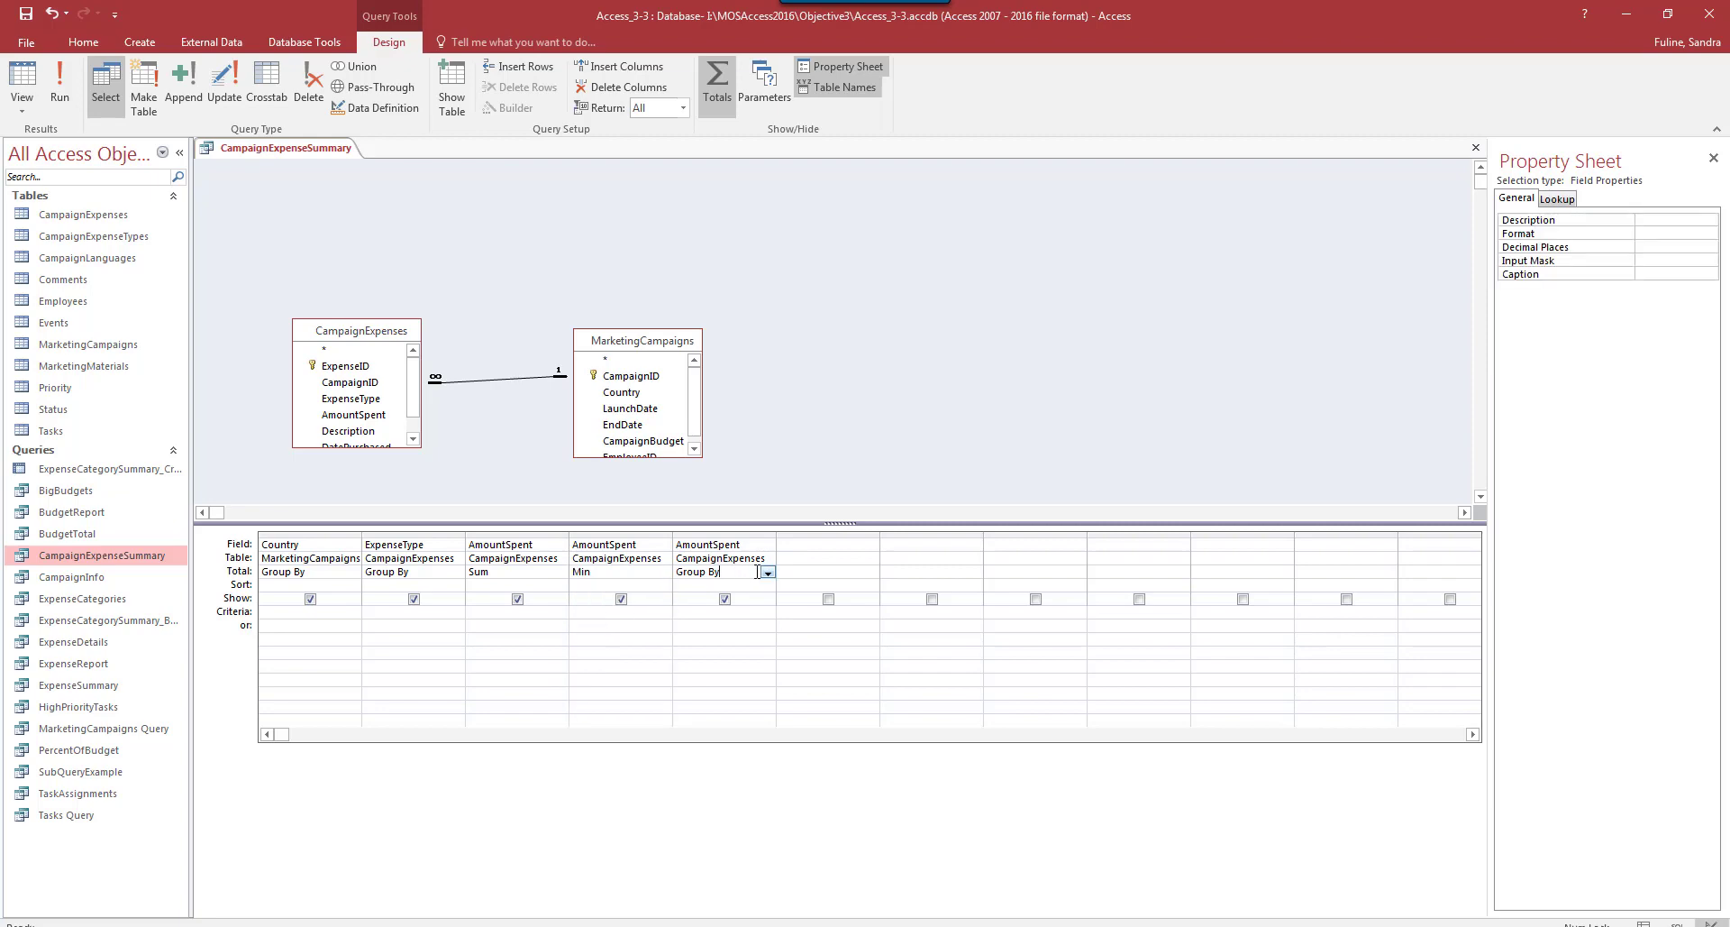
pyautogui.click(767, 573)
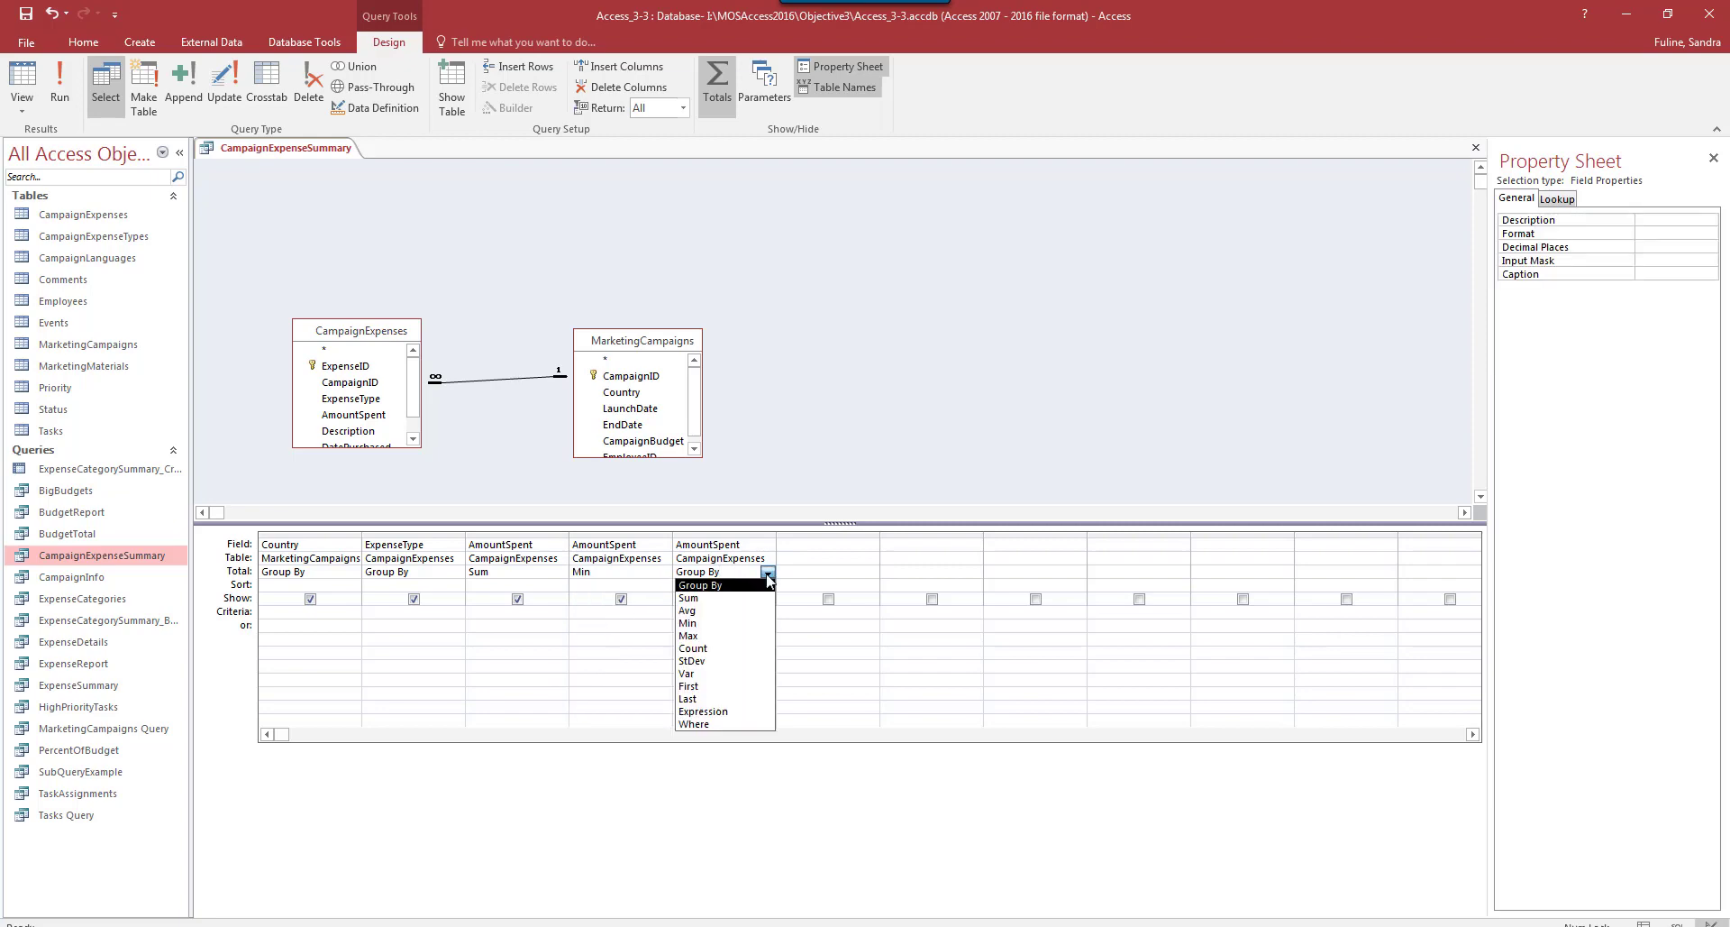
pyautogui.click(719, 635)
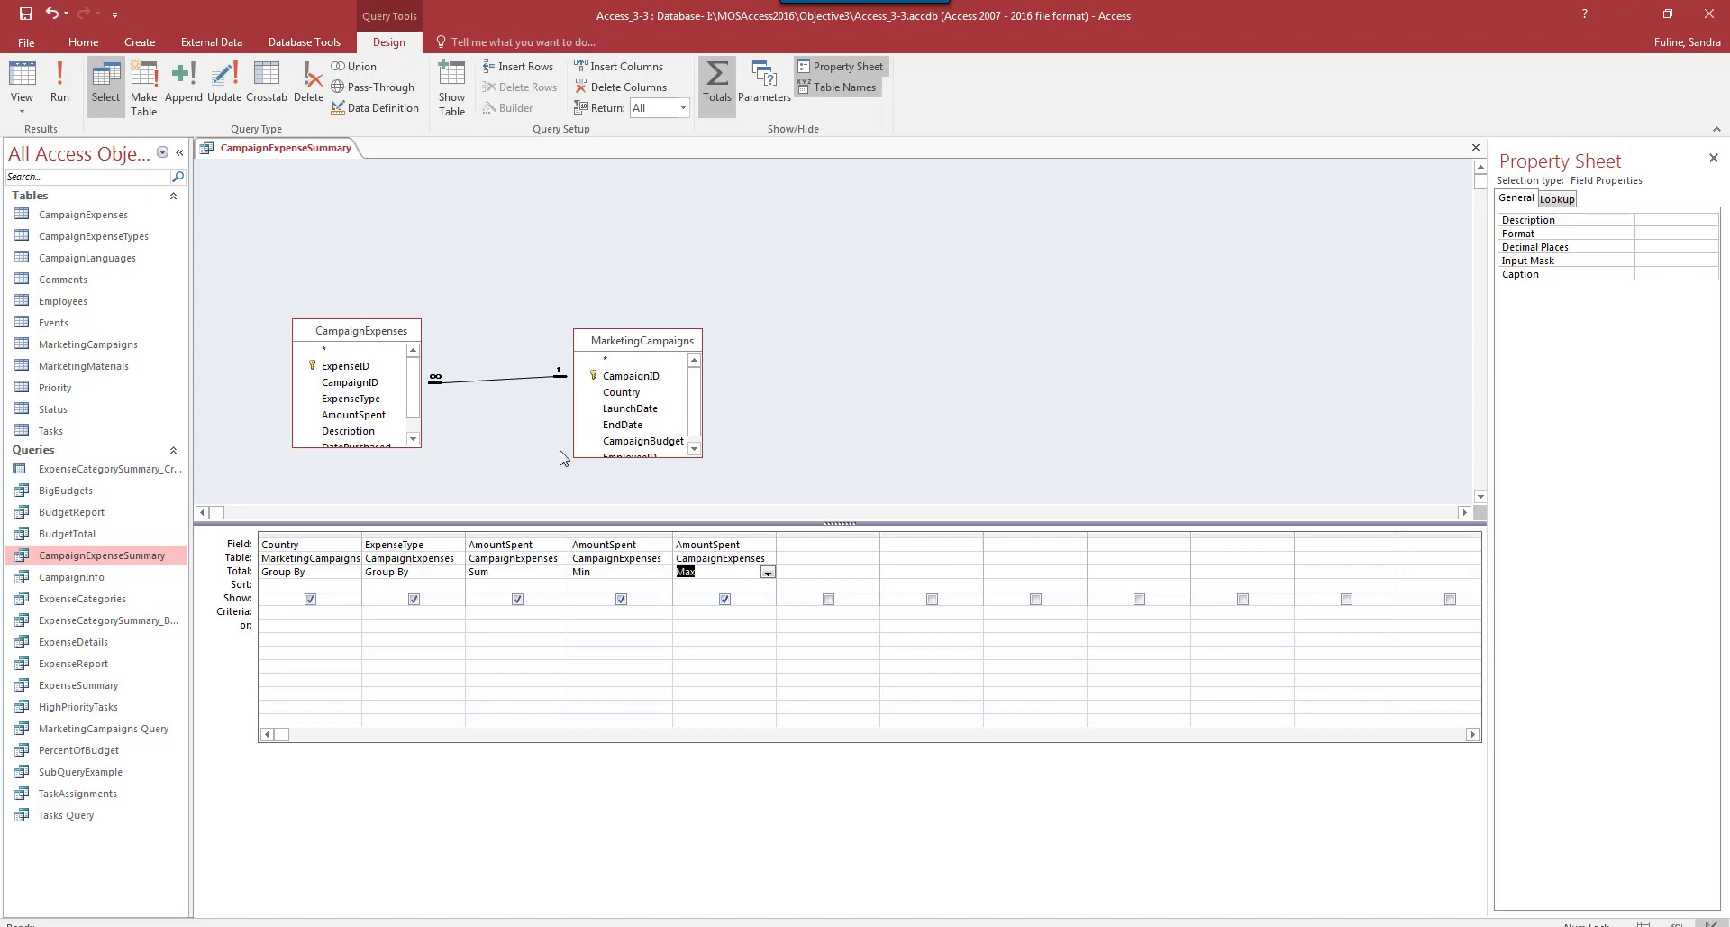
# Add the CampaignBudget field from MarketingCampaigns to the query and save it
pyautogui.doubleClick(669, 441)
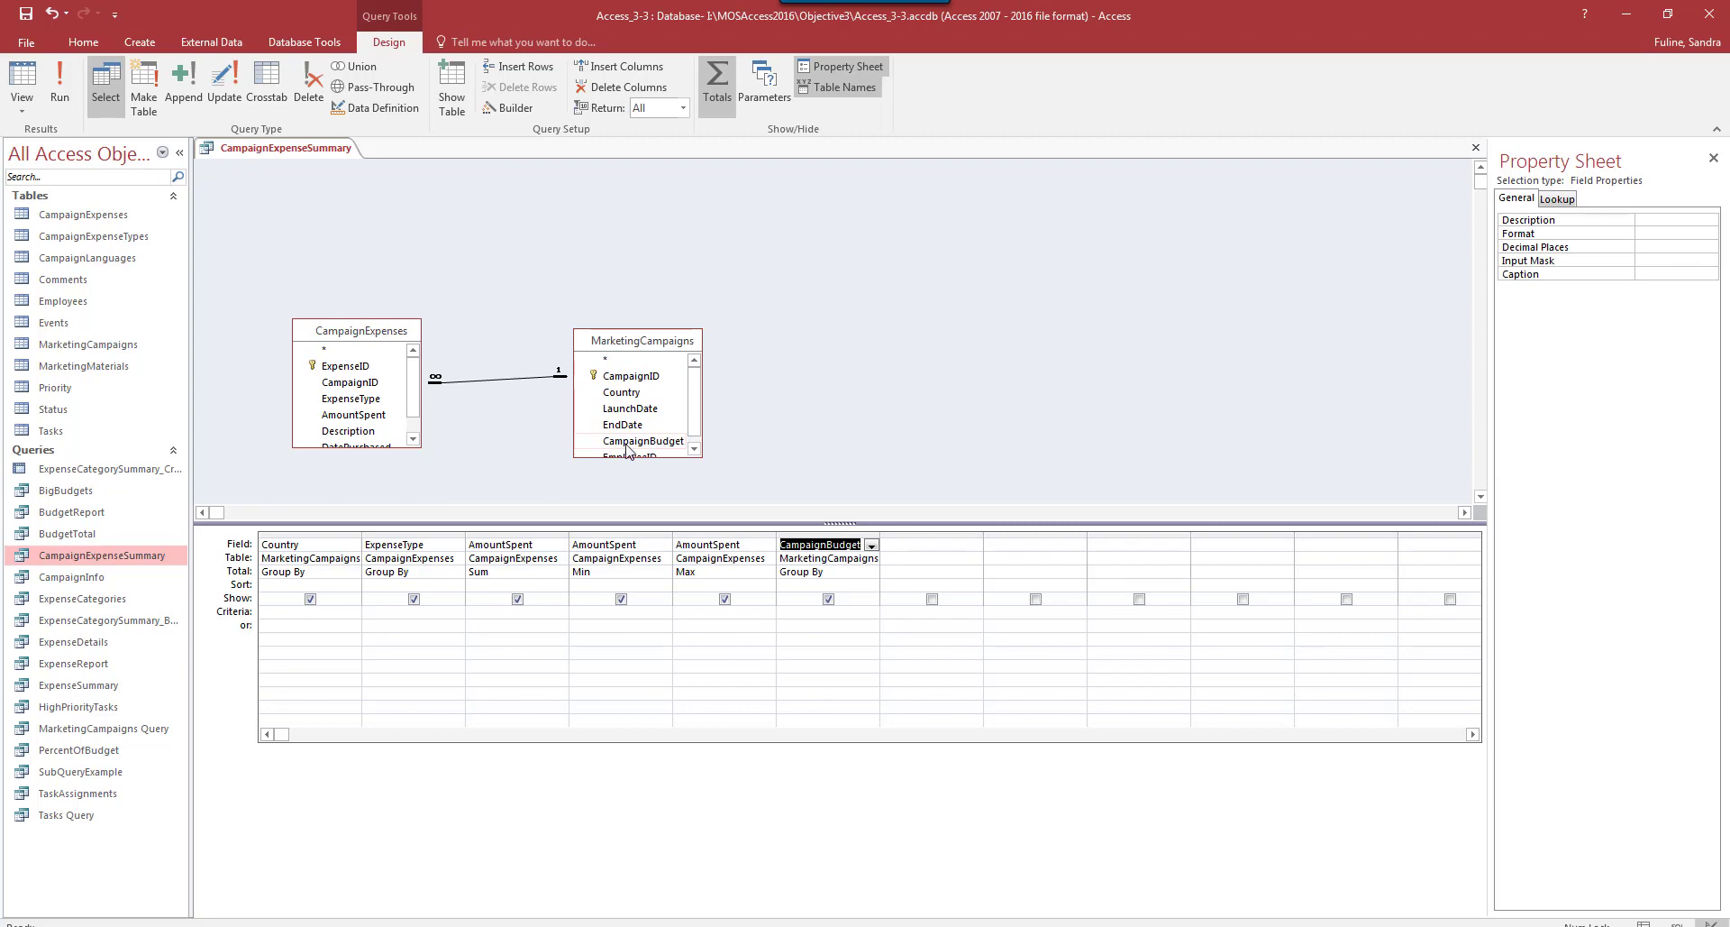
pyautogui.click(29, 16)
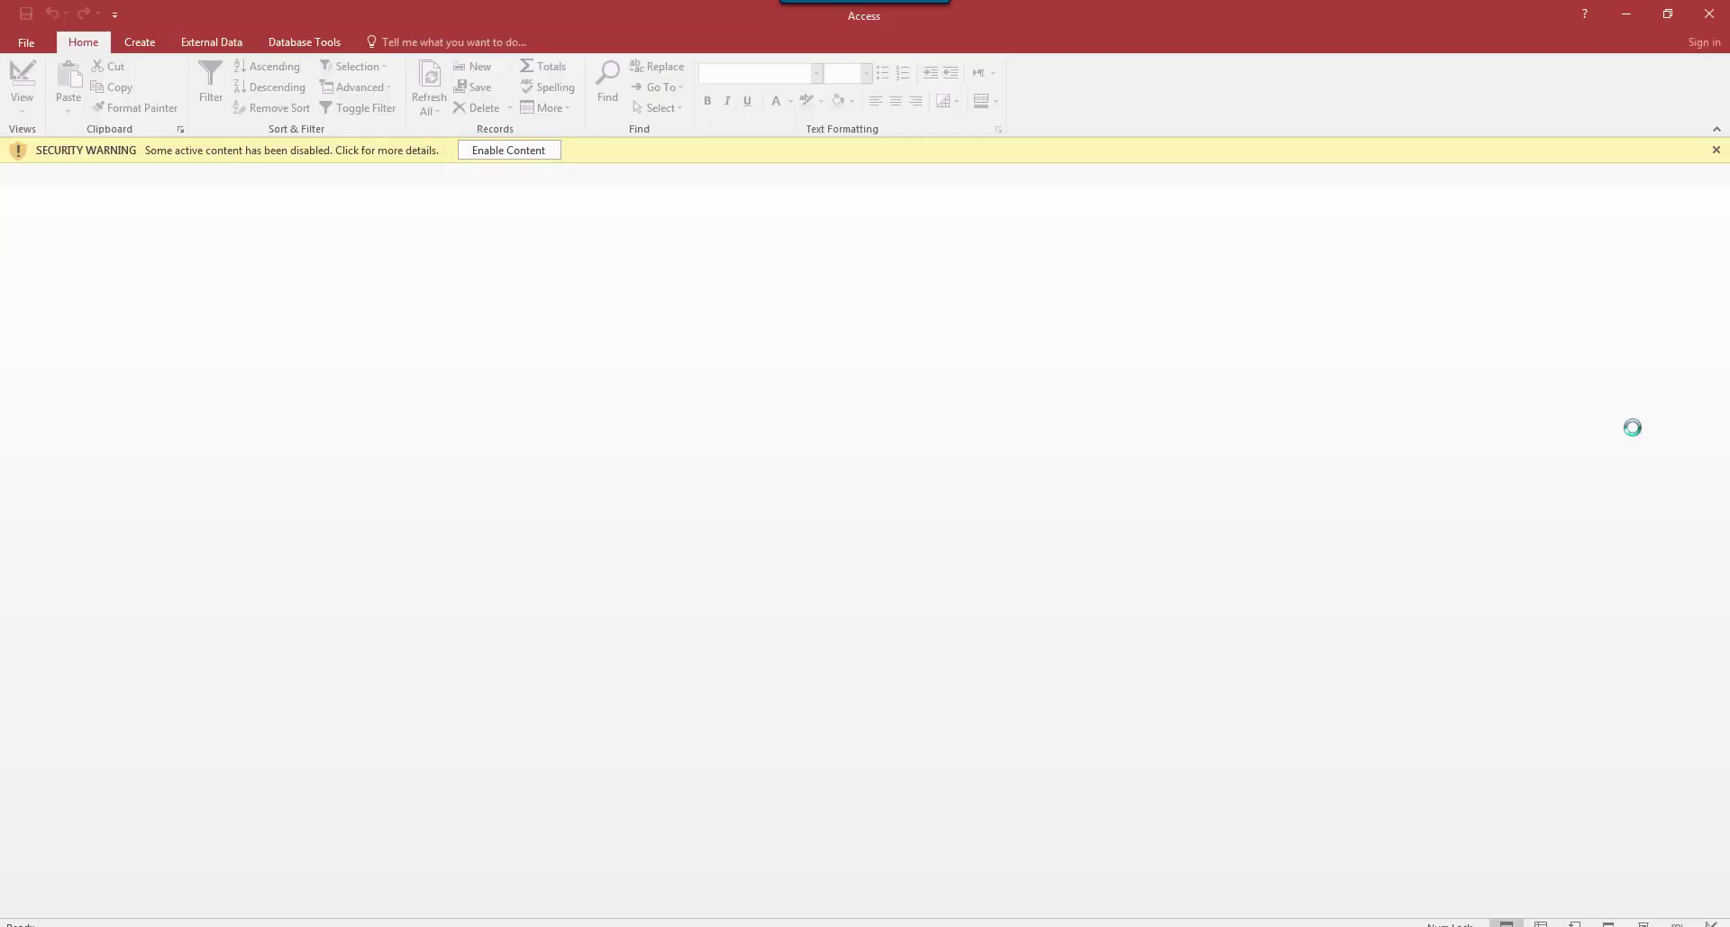
# Enable the content of the Access_3-3_results database and open its CampaignExpenseSummary query in Design View
pyautogui.click(538, 155)
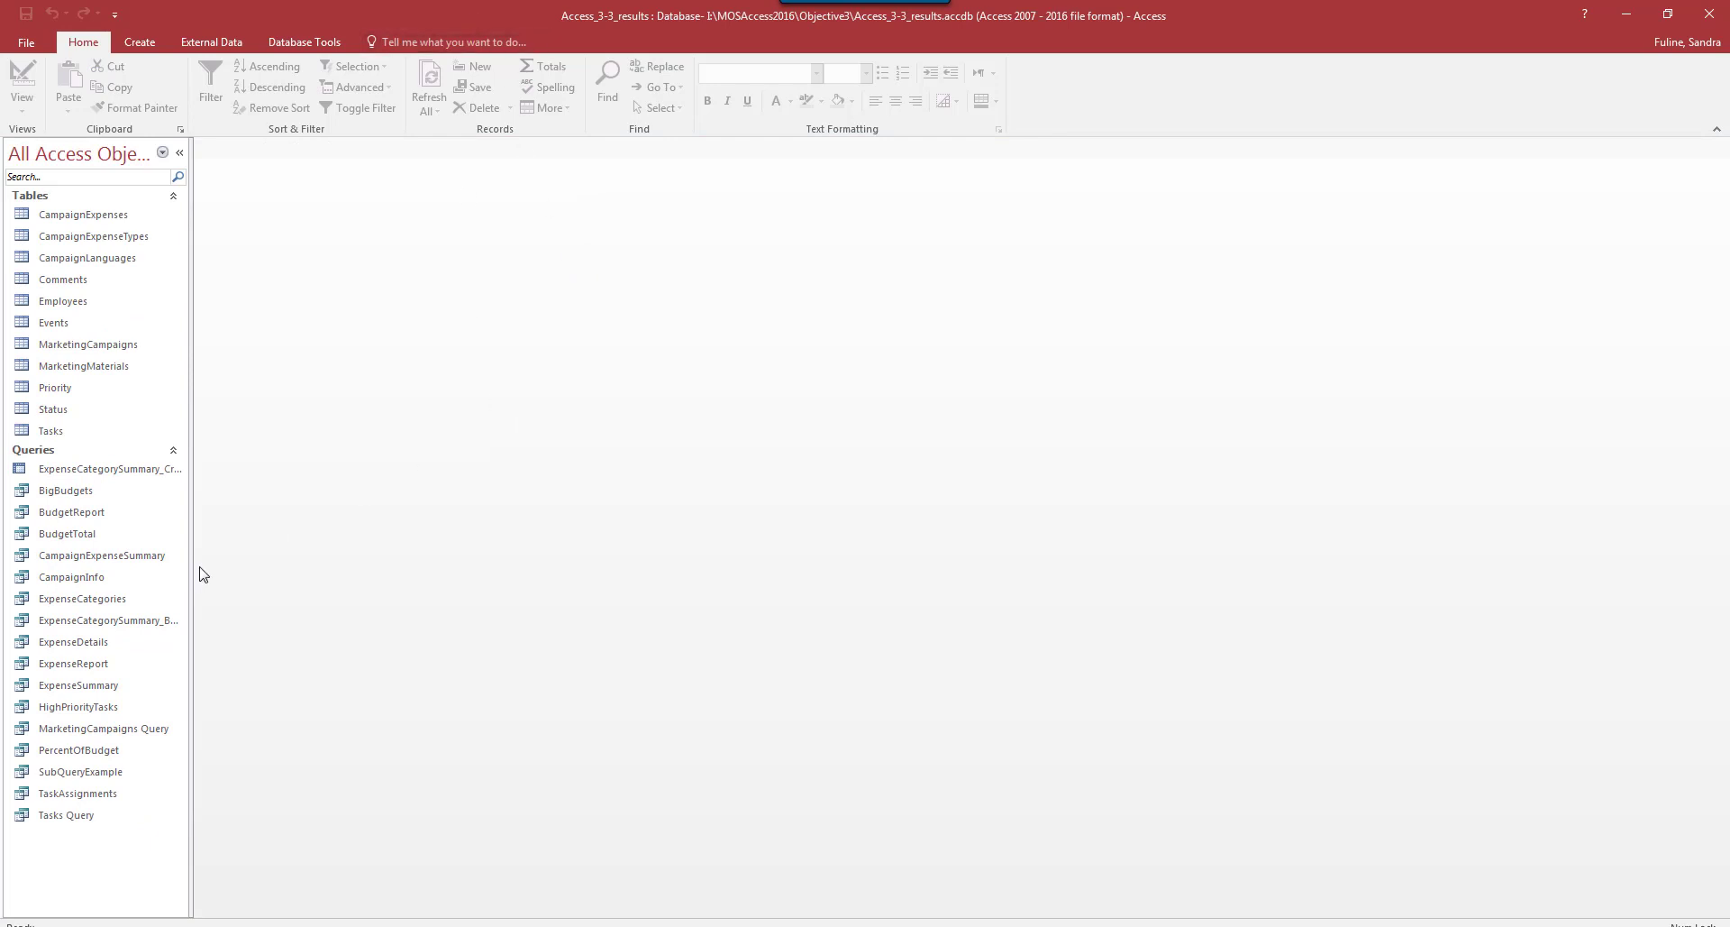
pyautogui.rightClick(107, 559)
pyautogui.click(157, 593)
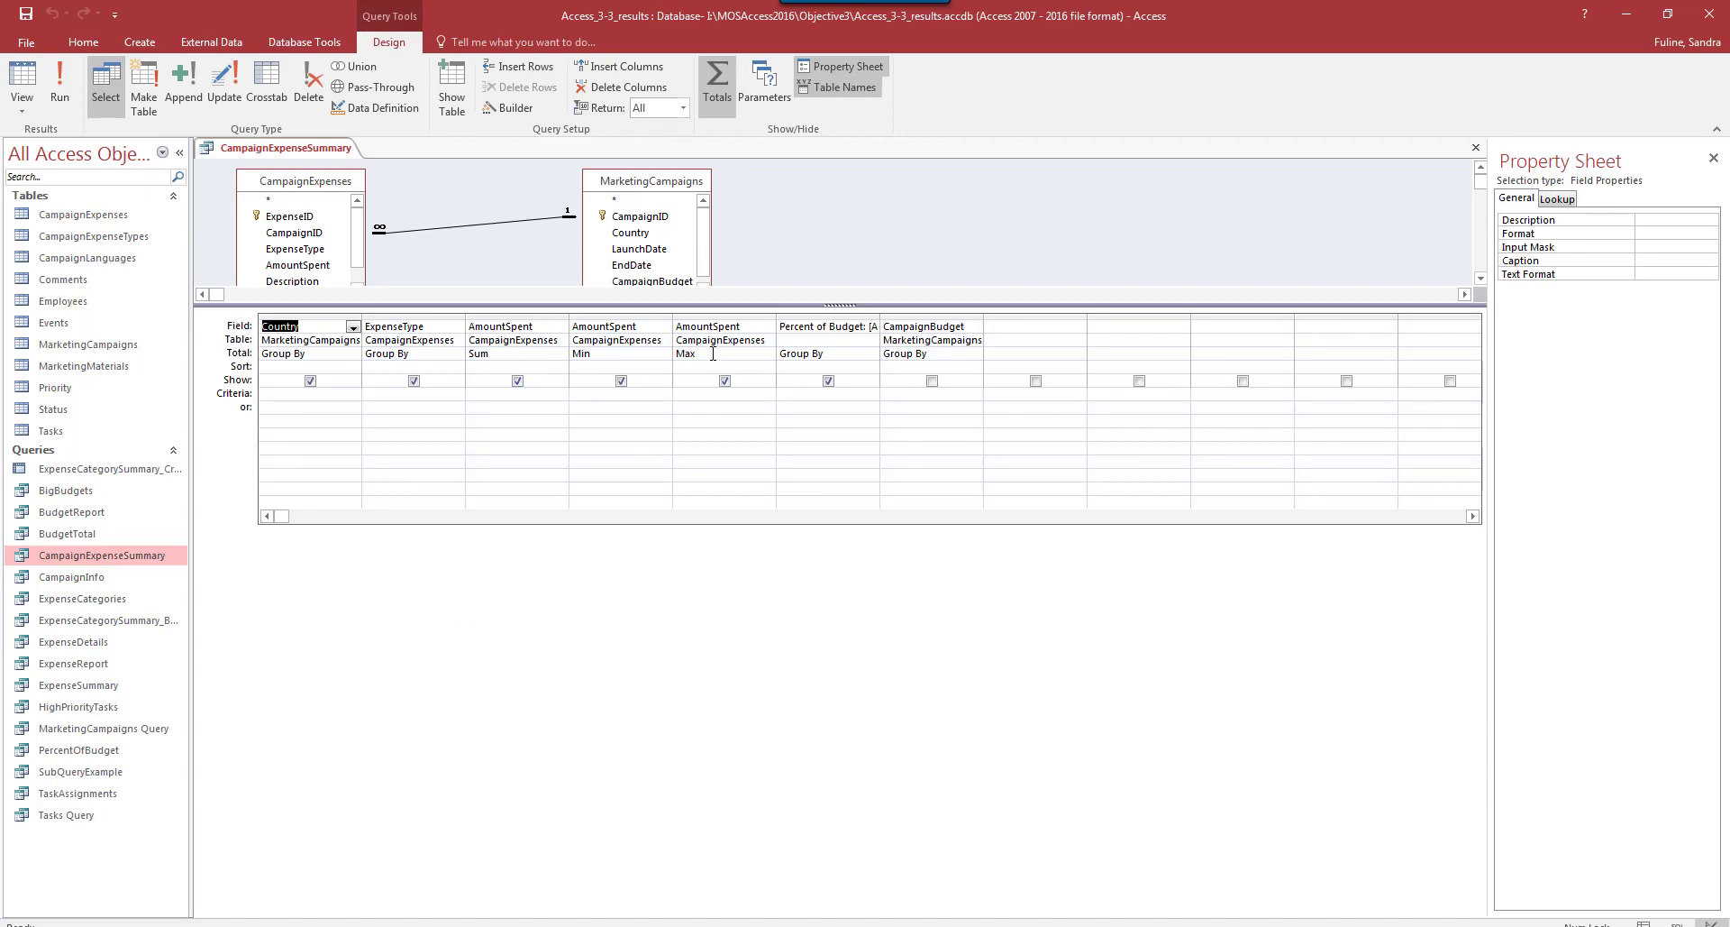
# Copy the full Percent of Budget expression from the results database's CampaignExpenseSummary query
pyautogui.click(821, 325)
pyautogui.rightClick(820, 326)
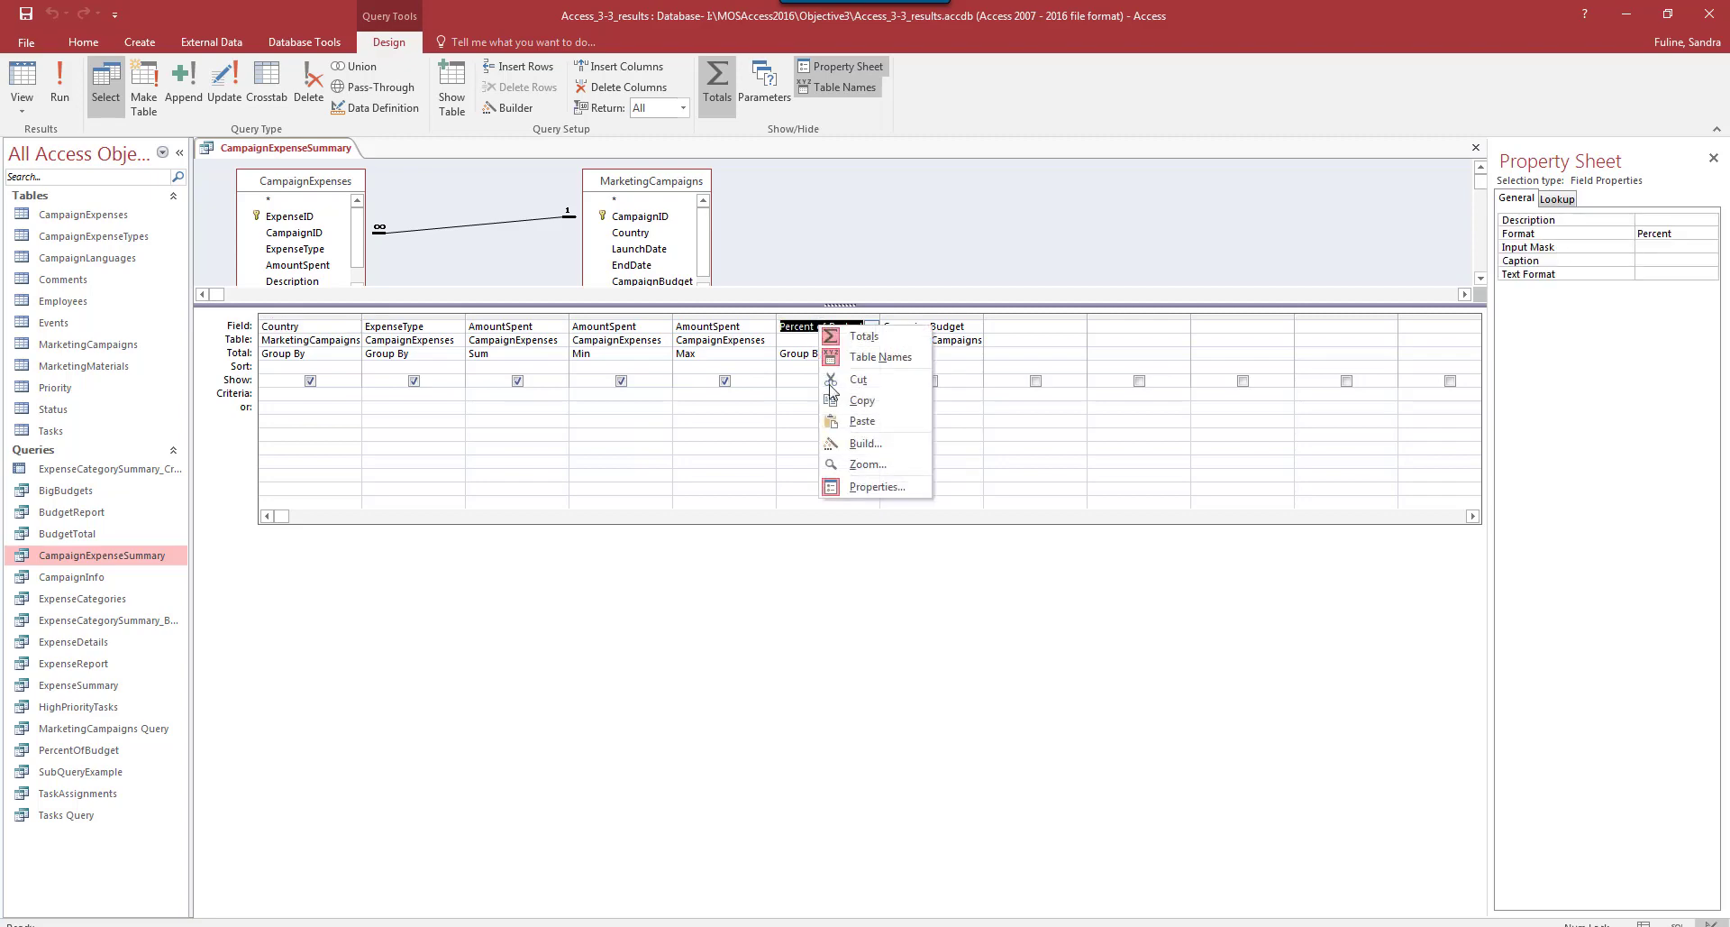
pyautogui.click(861, 463)
pyautogui.hotkey('ctrl', 'c')
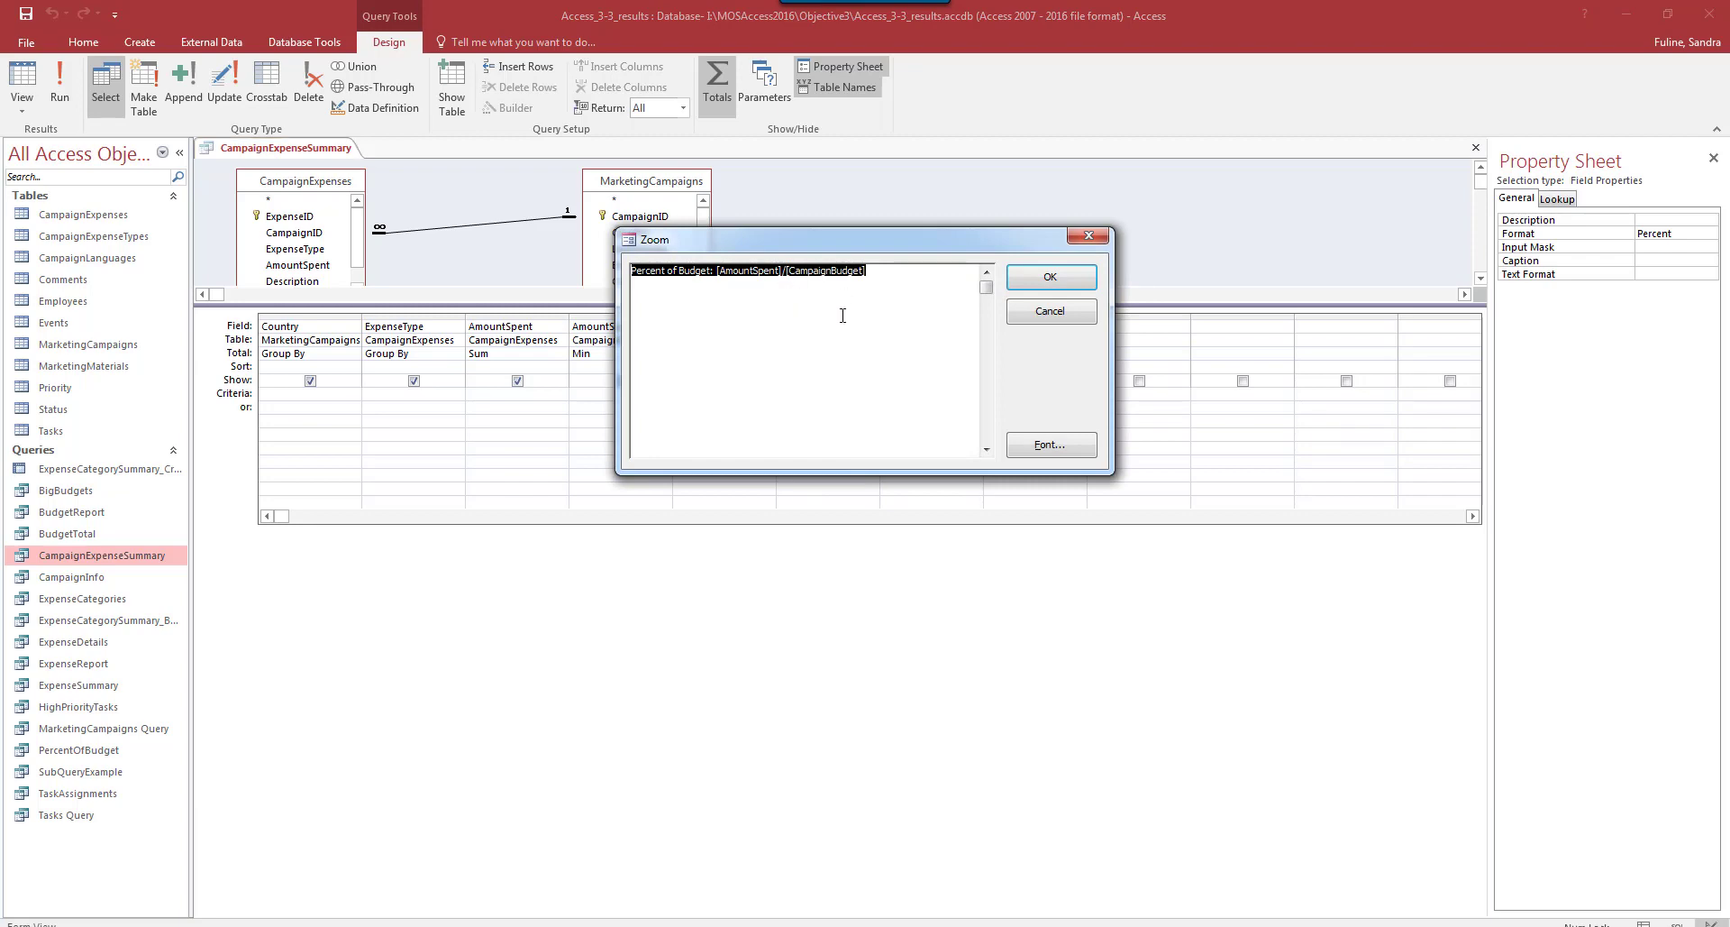
pyautogui.press('End')
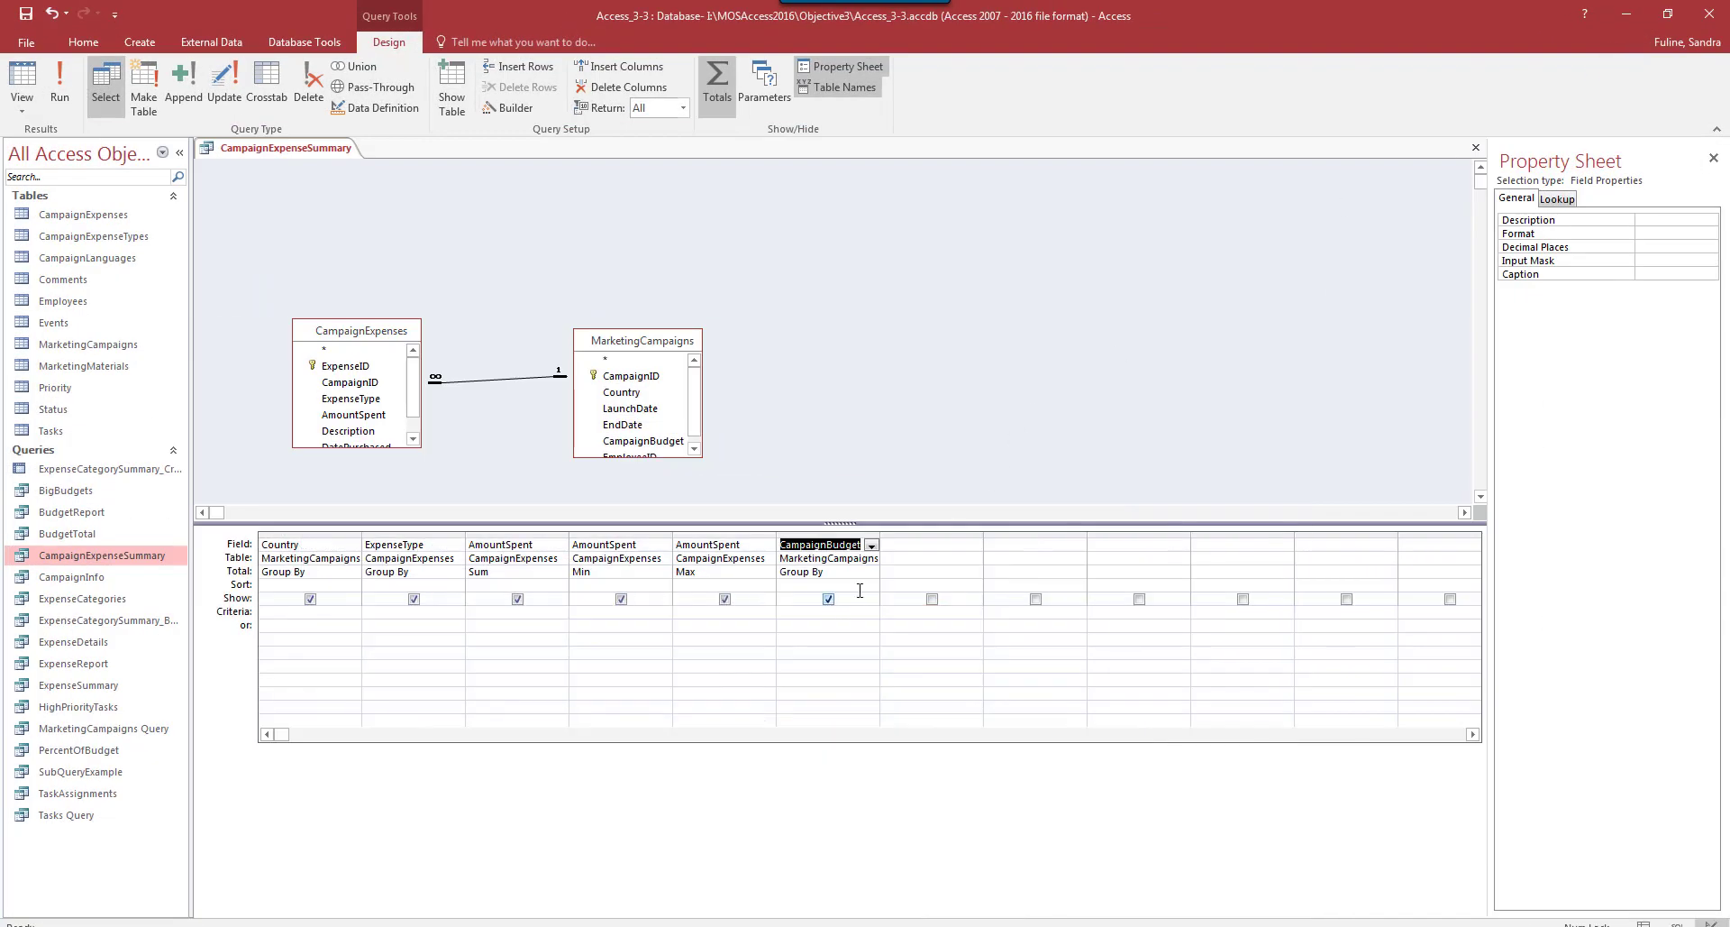
# Compare the Access_3-3 query design with the Percent of Budget and CampaignBudget columns in the Access_3-3_results query
pyautogui.click(914, 546)
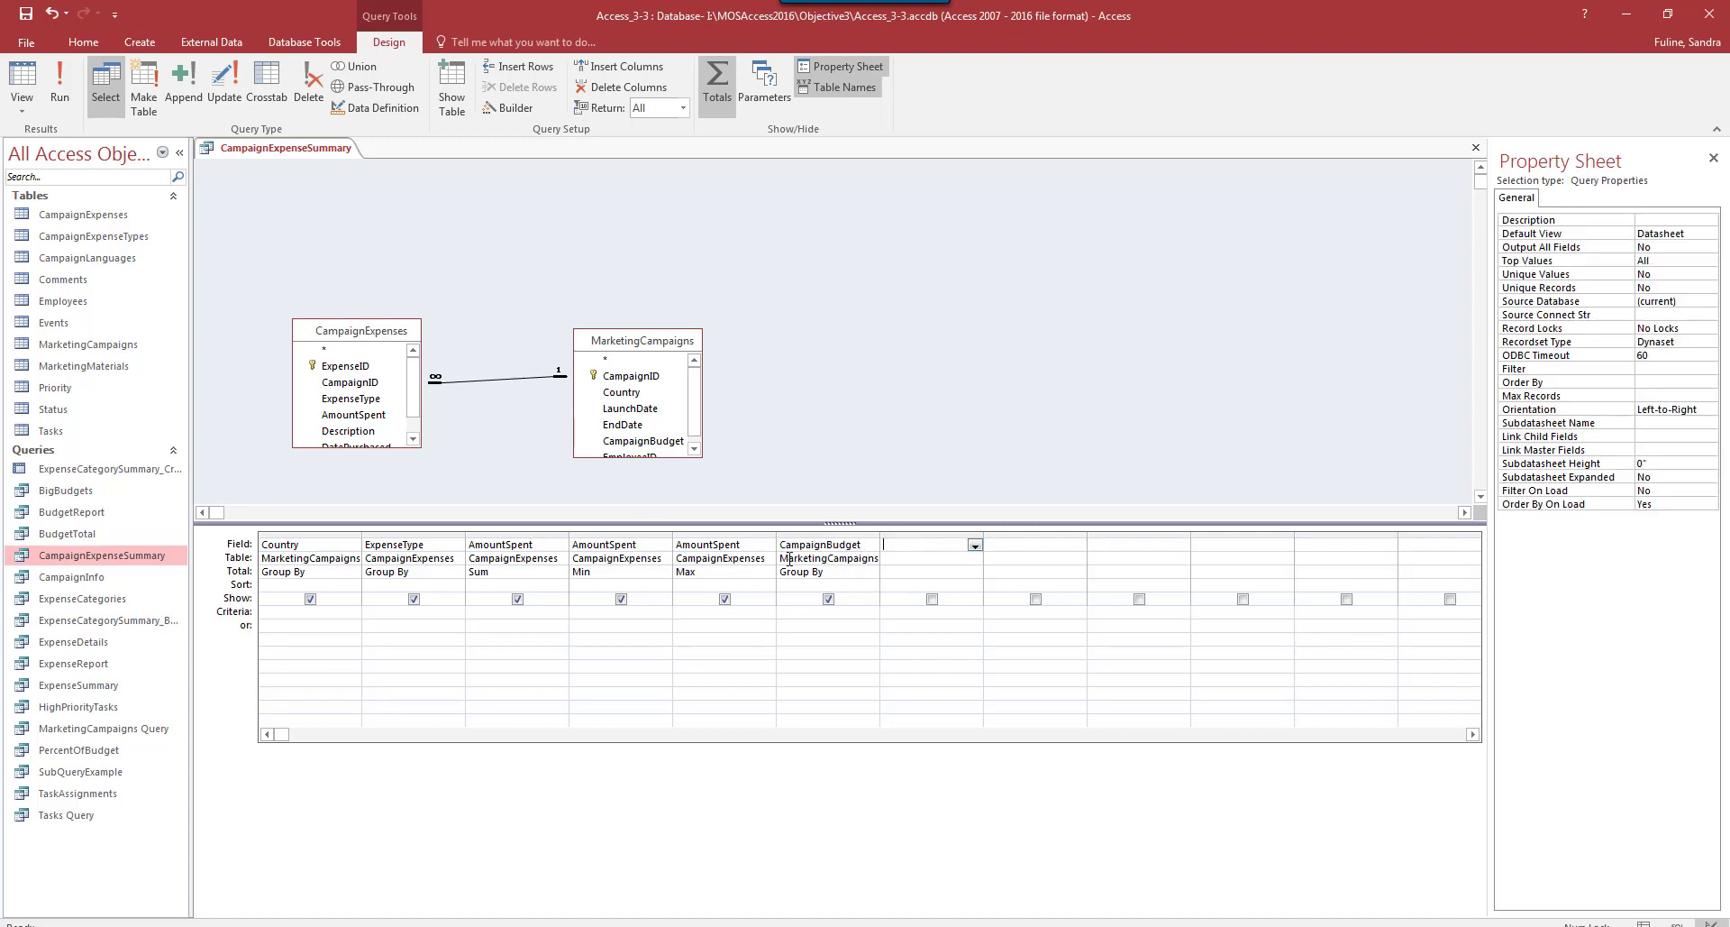
pyautogui.click(530, 926)
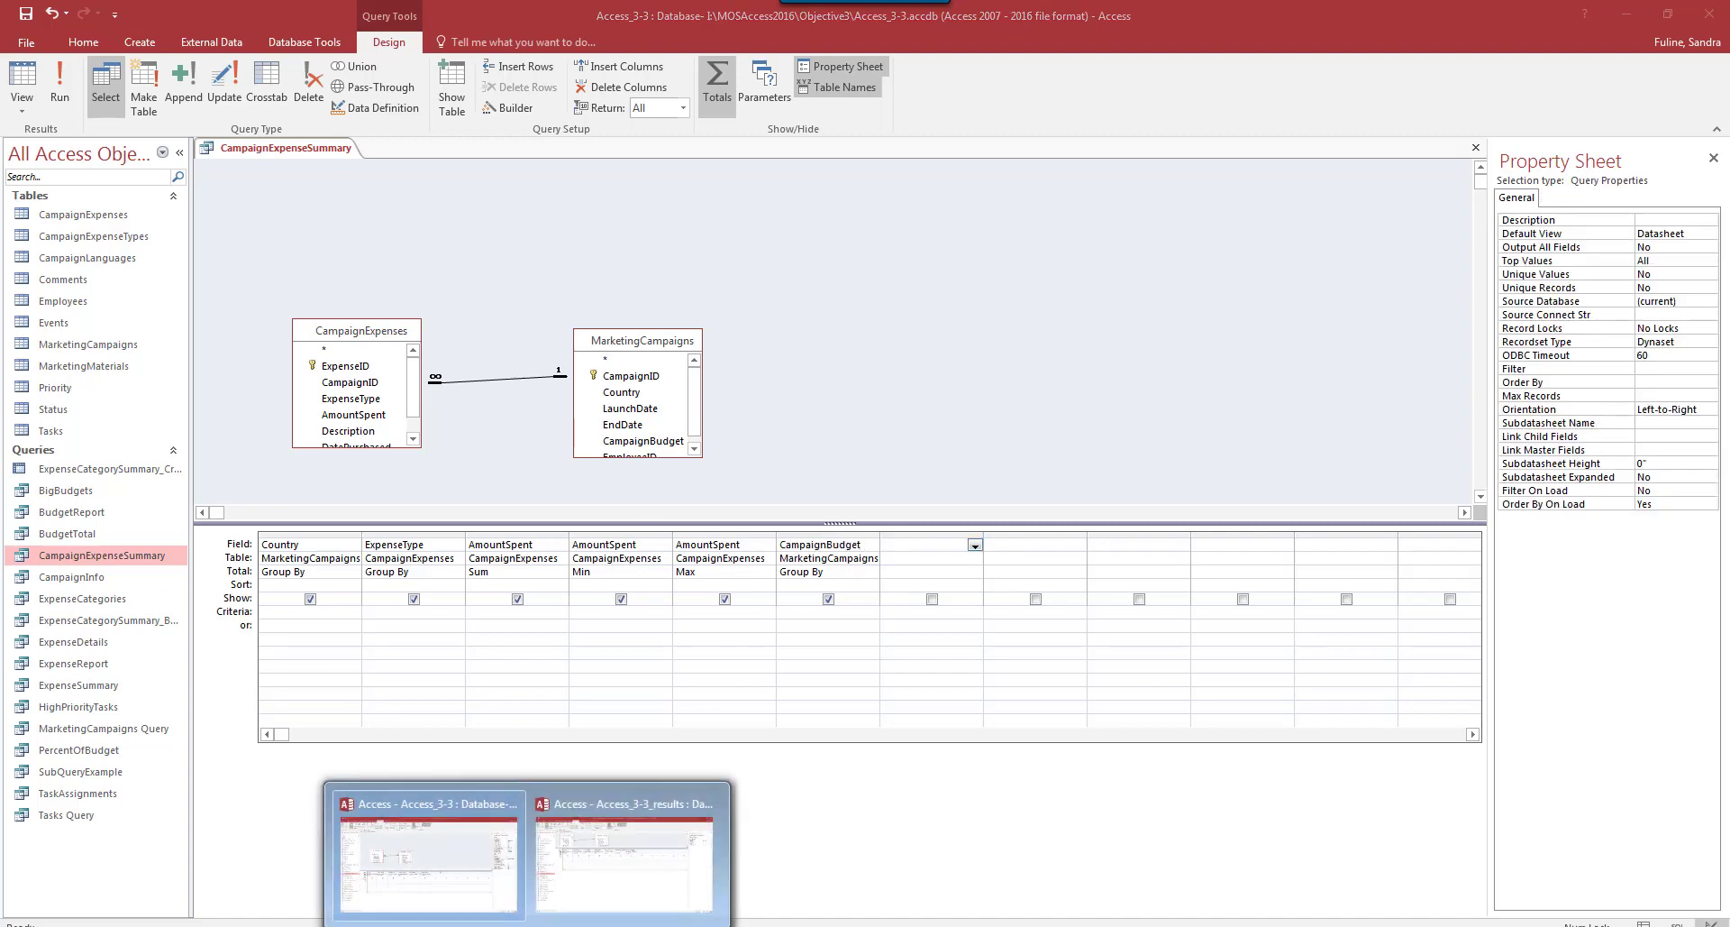
pyautogui.click(476, 864)
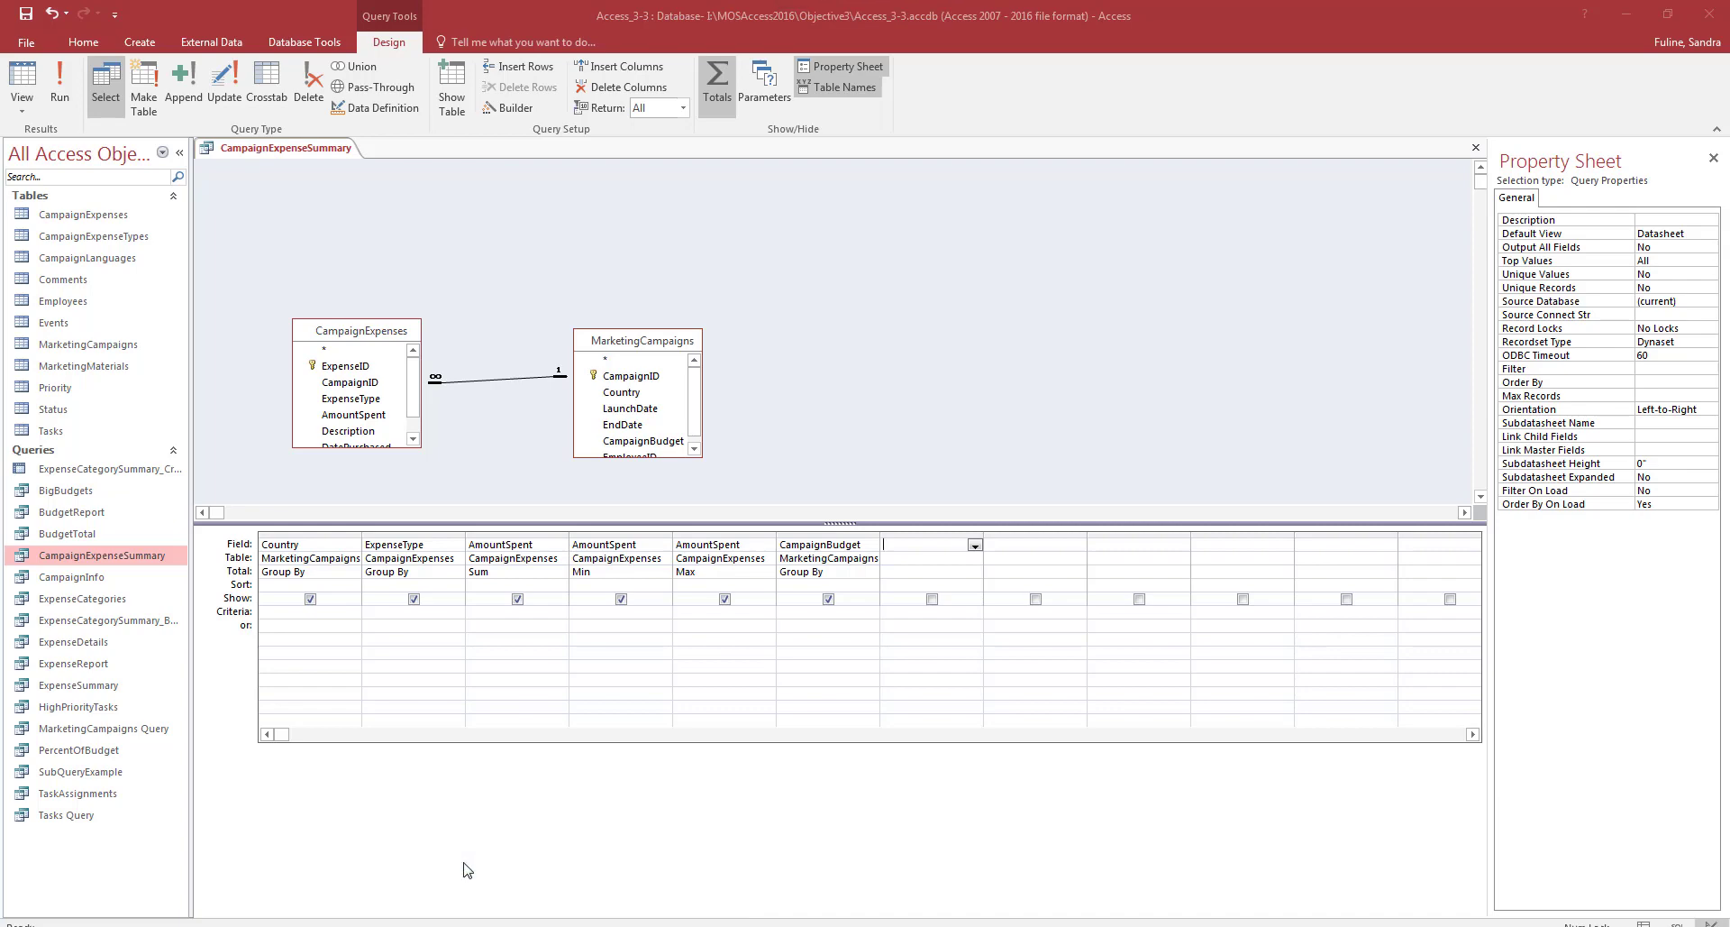
pyautogui.click(519, 921)
pyautogui.click(588, 878)
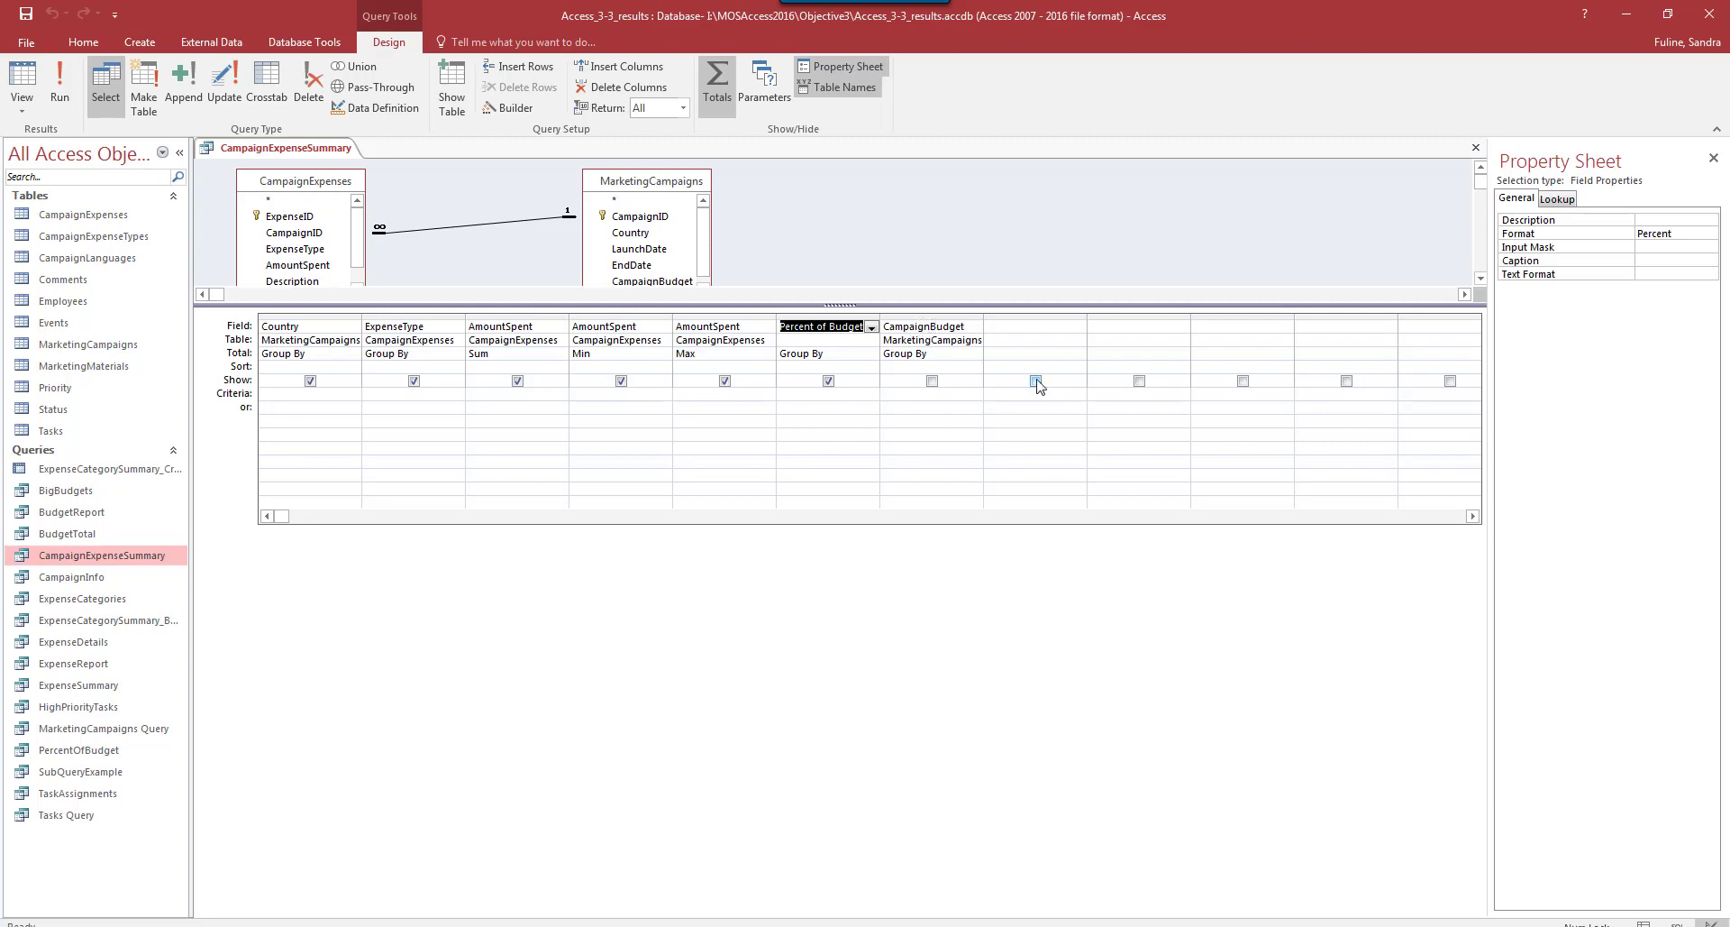
pyautogui.click(1635, 16)
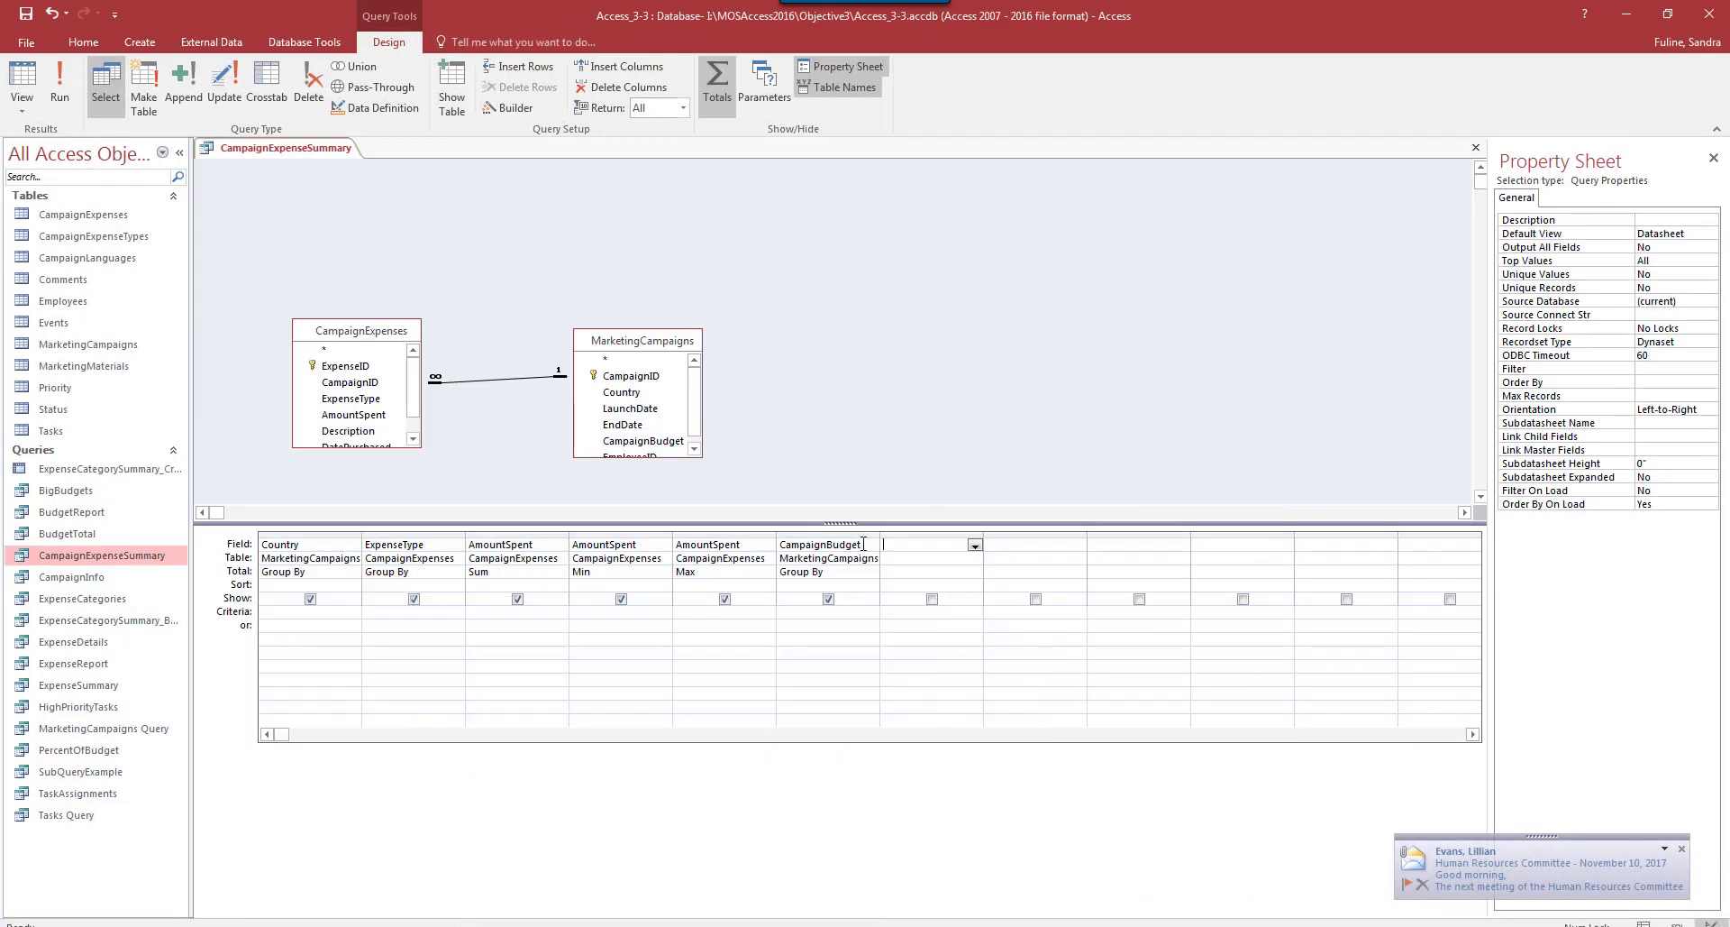
# Add the calculated field Percent of Budget: [AmountSpent]/[CampaignBudget] in the empty column and move it in front of CampaignBudget
pyautogui.rightClick(897, 545)
pyautogui.click(991, 686)
pyautogui.hotkey('ctrl', 'v')
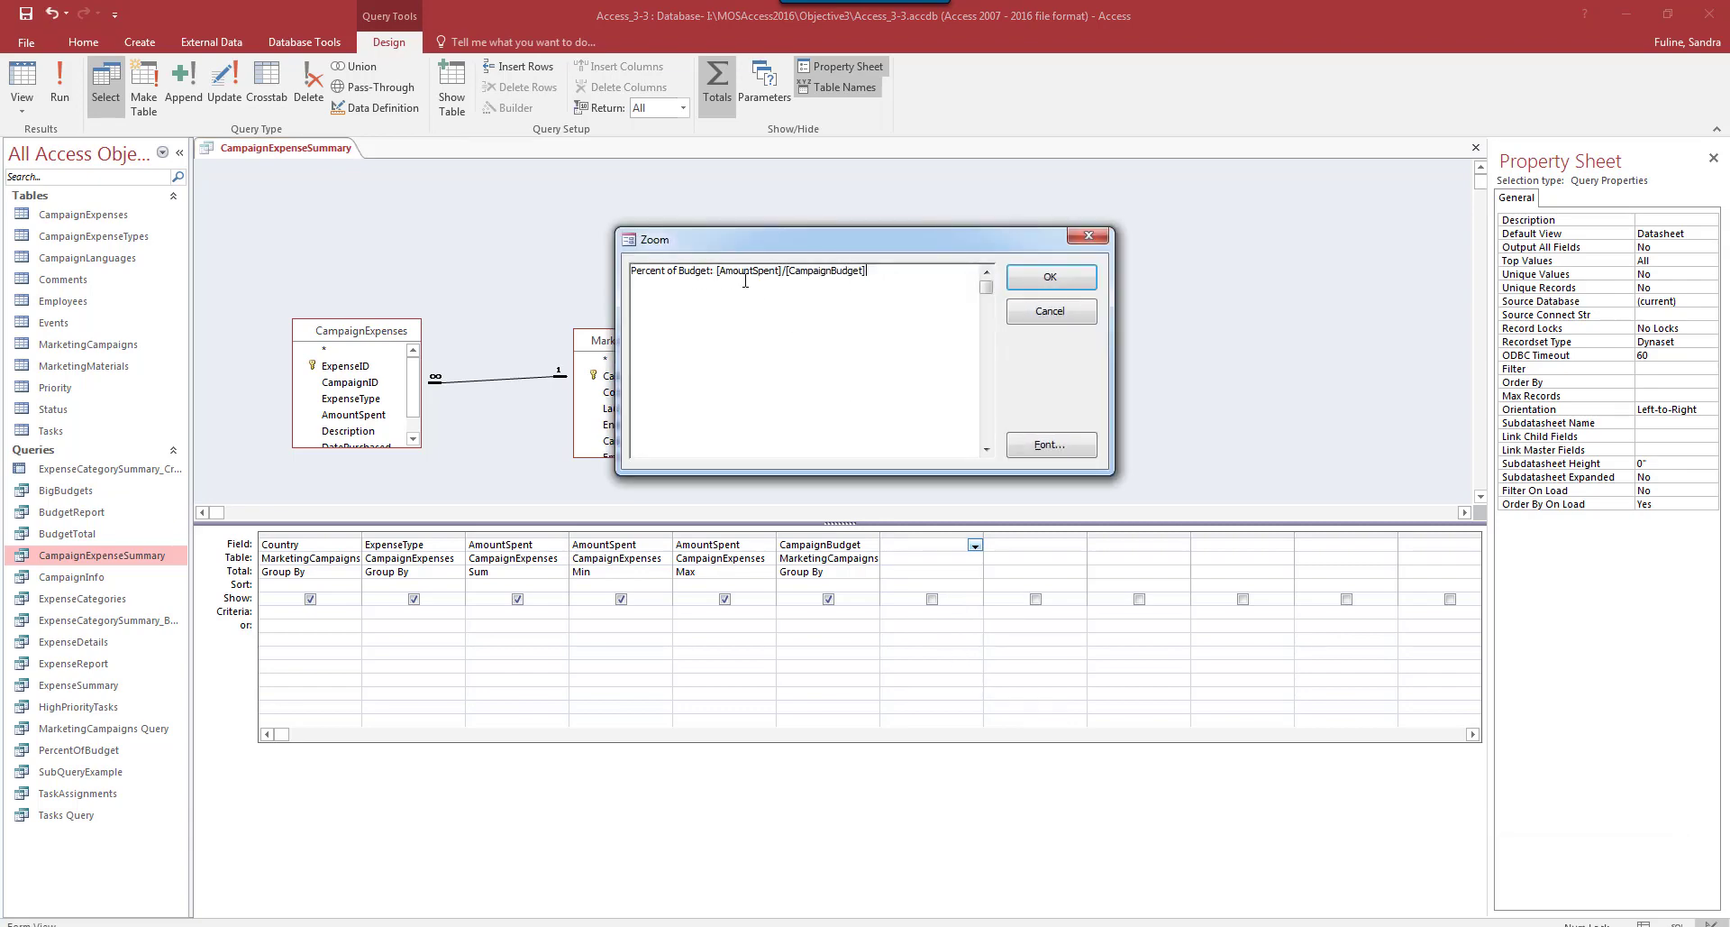
pyautogui.click(1037, 281)
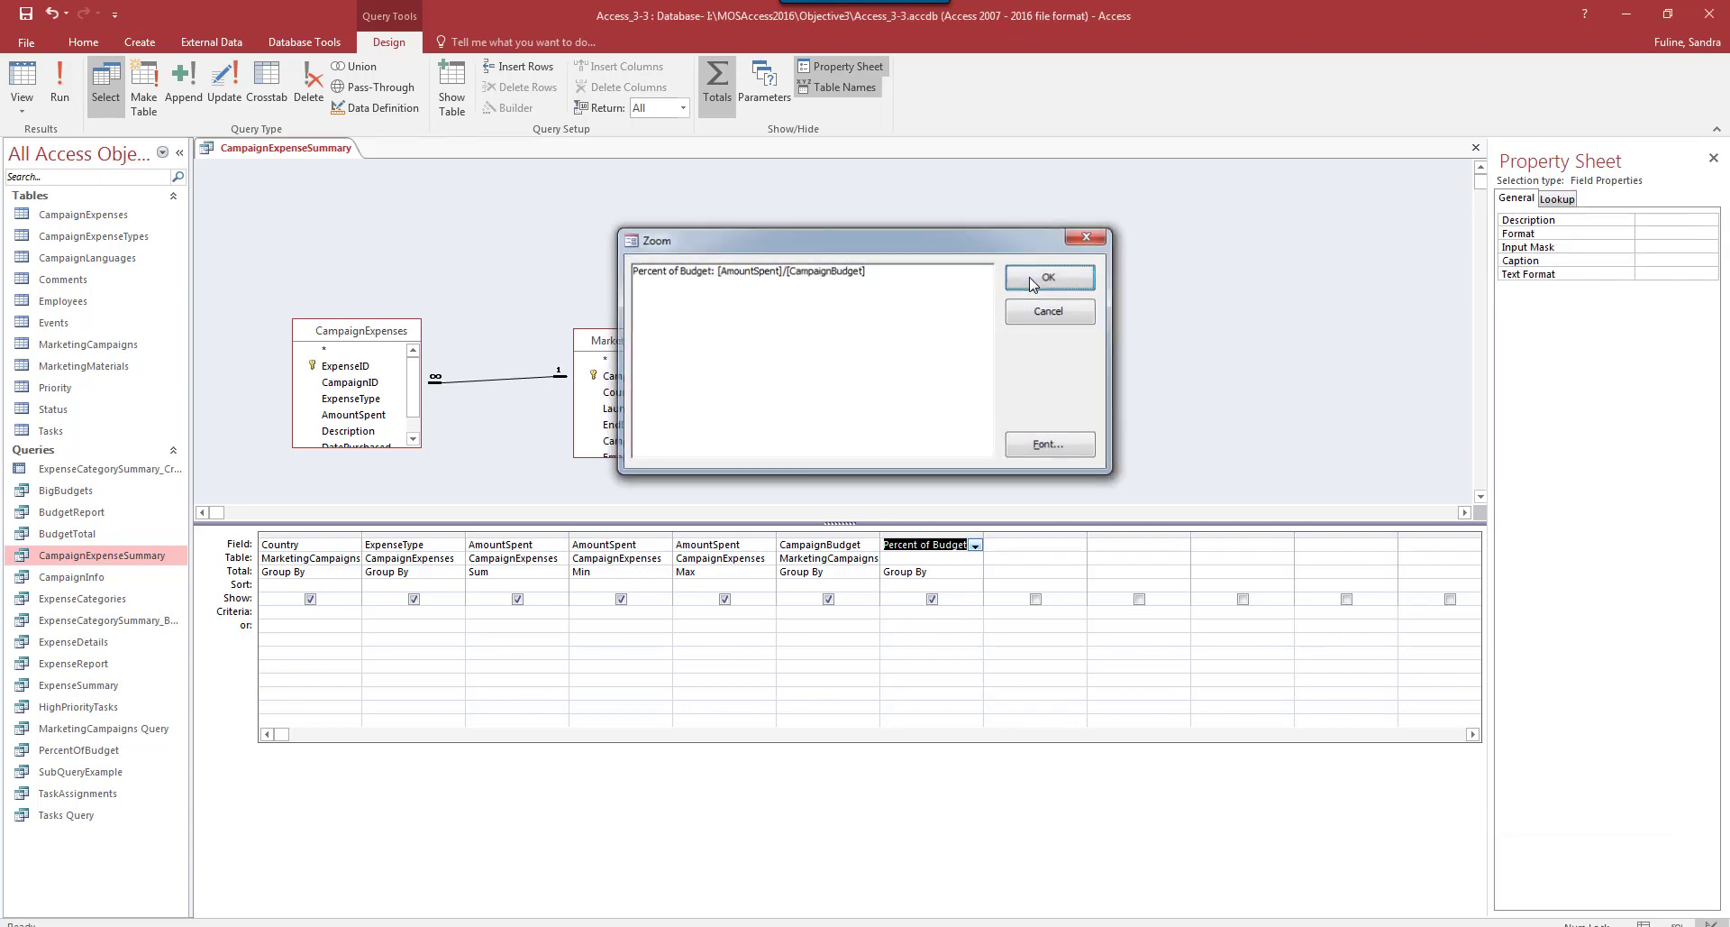
pyautogui.click(913, 535)
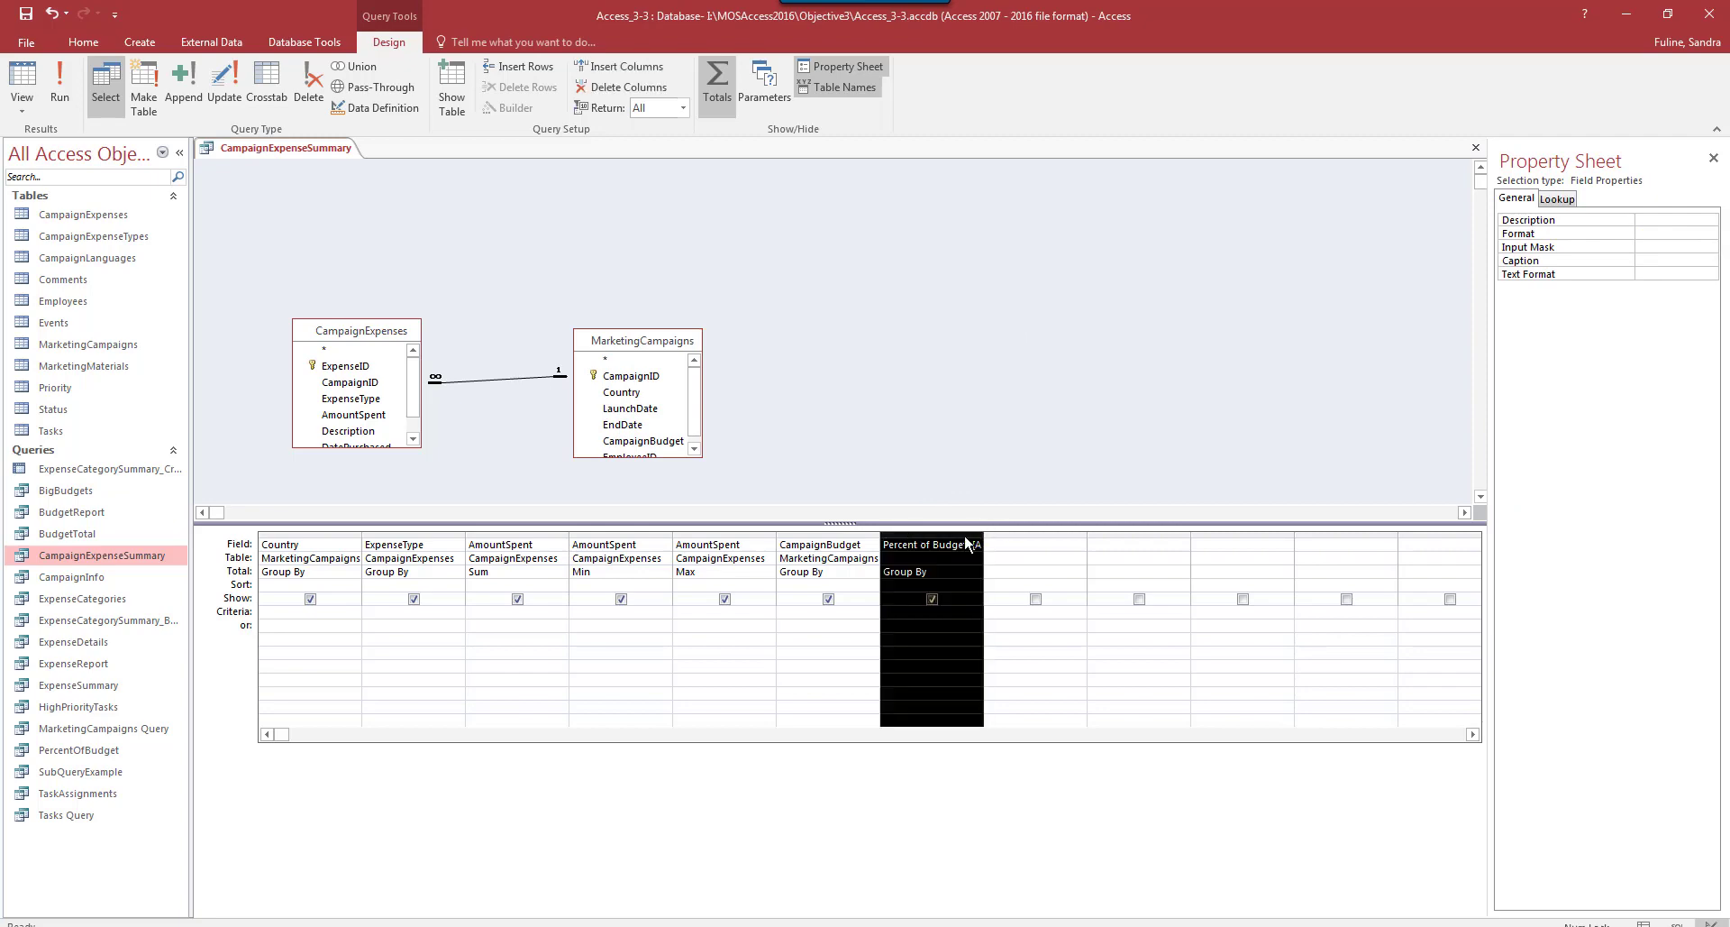
pyautogui.moveTo(936, 537); pyautogui.dragTo(834, 545)
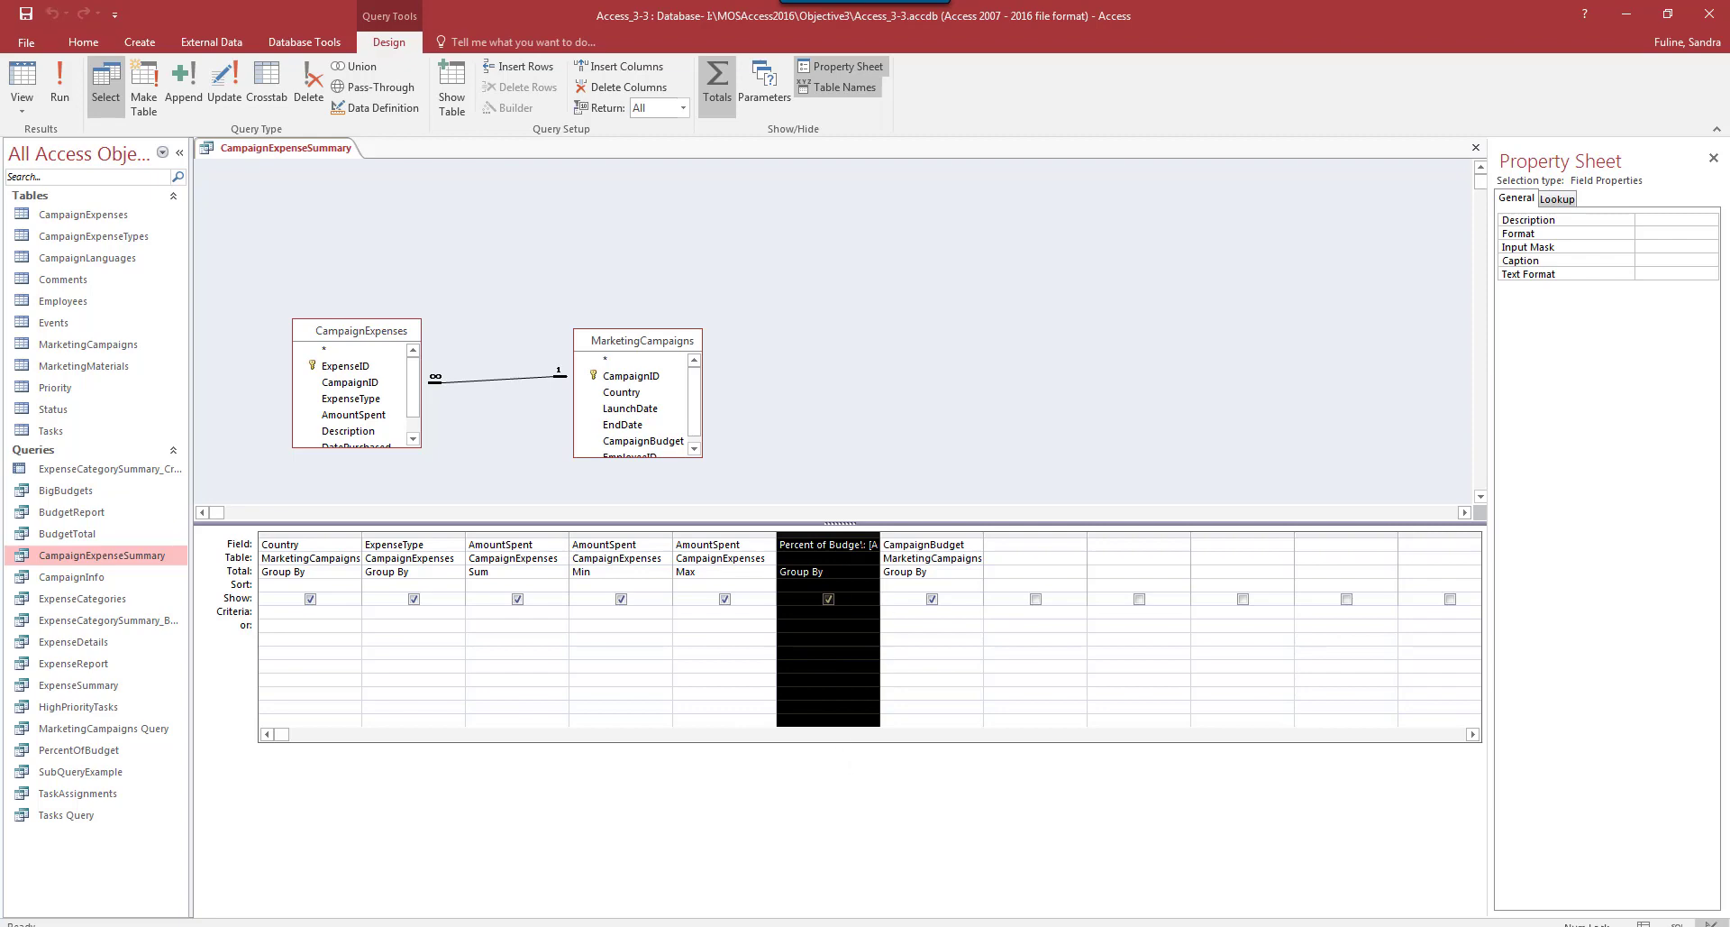
# Set the Percent of Budget field's format to Percent, checking it against the results database's query
pyautogui.click(867, 544)
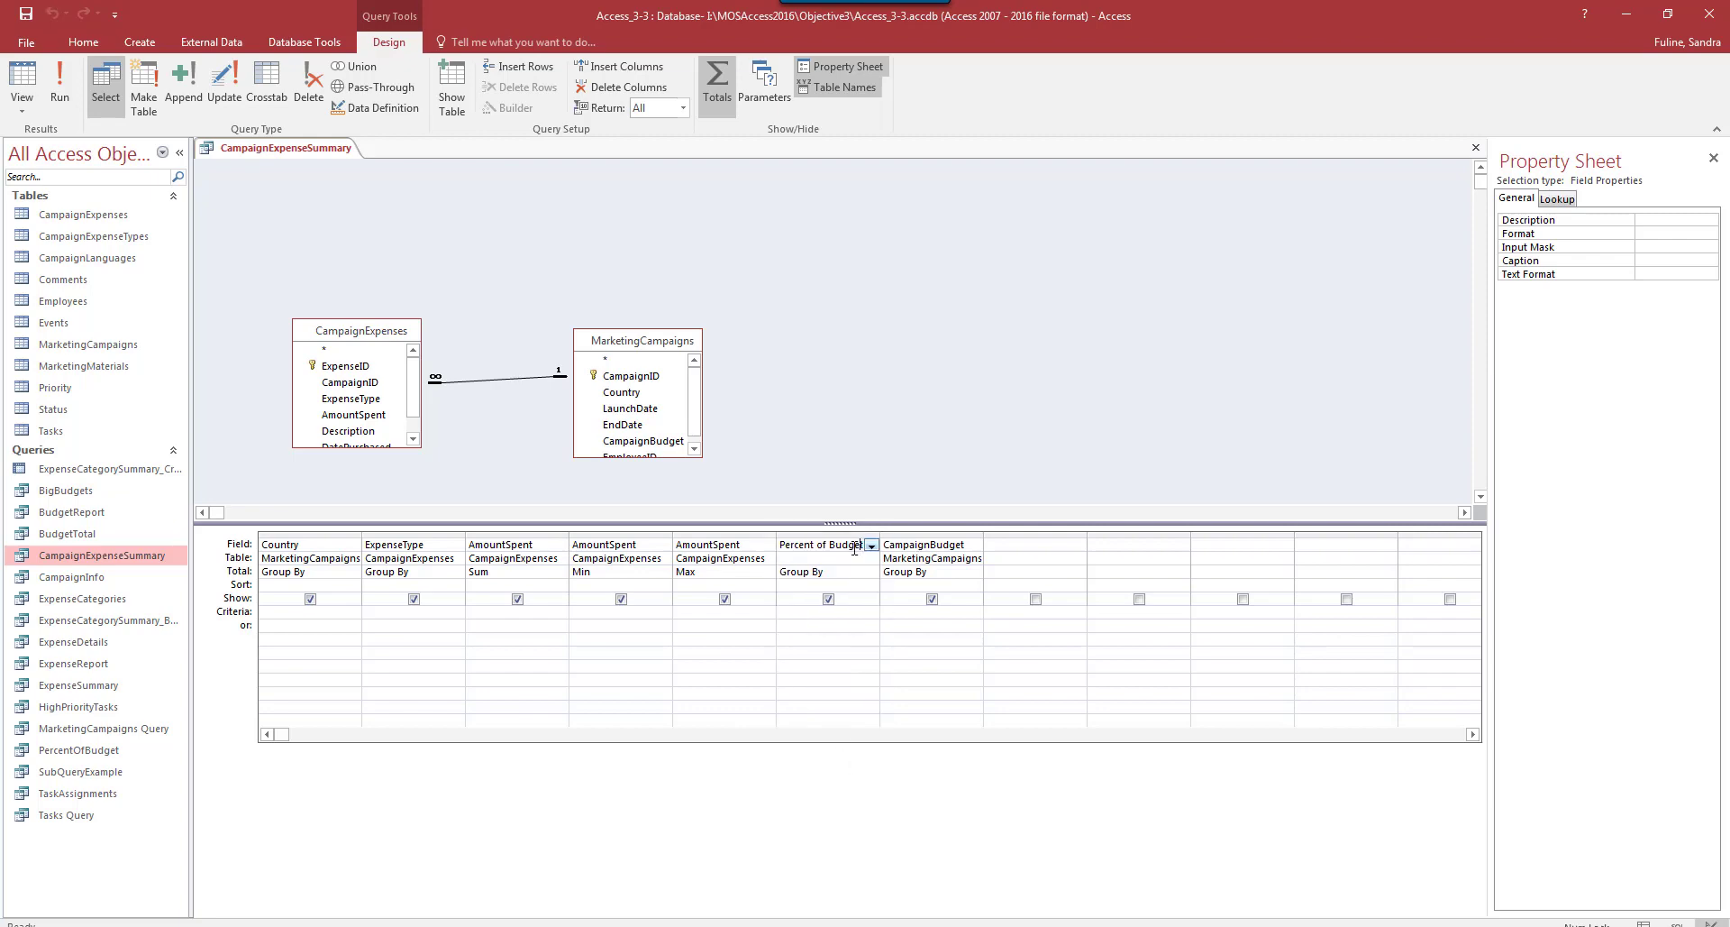
pyautogui.click(1649, 232)
pyautogui.click(1710, 234)
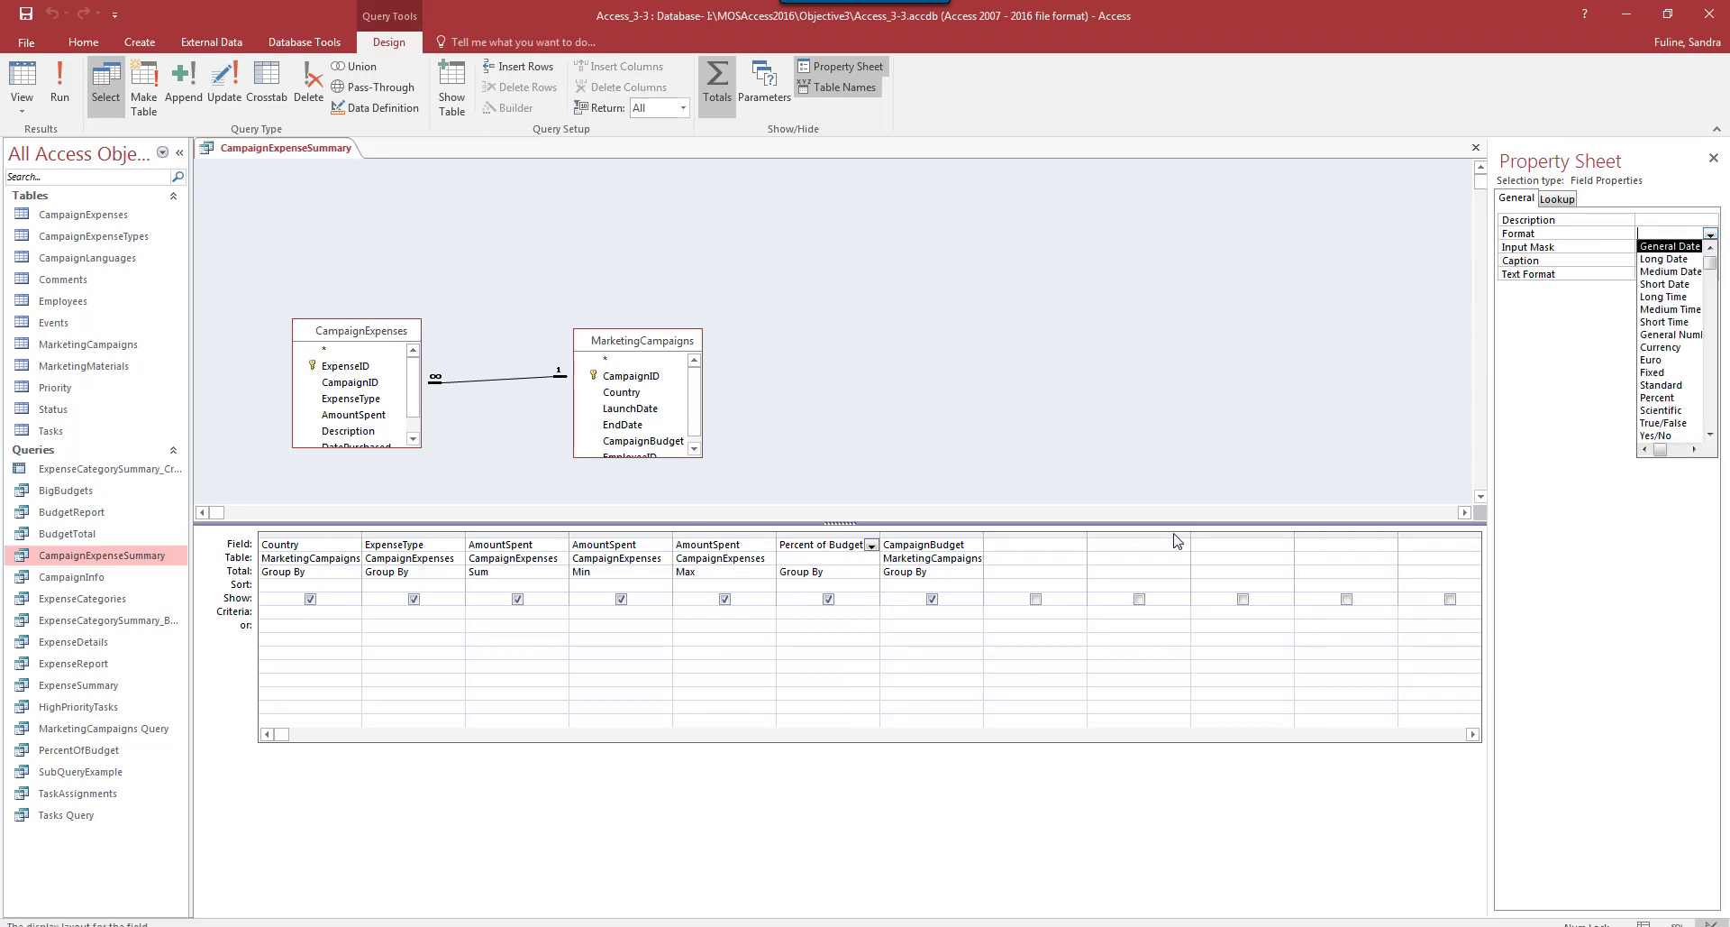
pyautogui.click(530, 926)
pyautogui.click(587, 887)
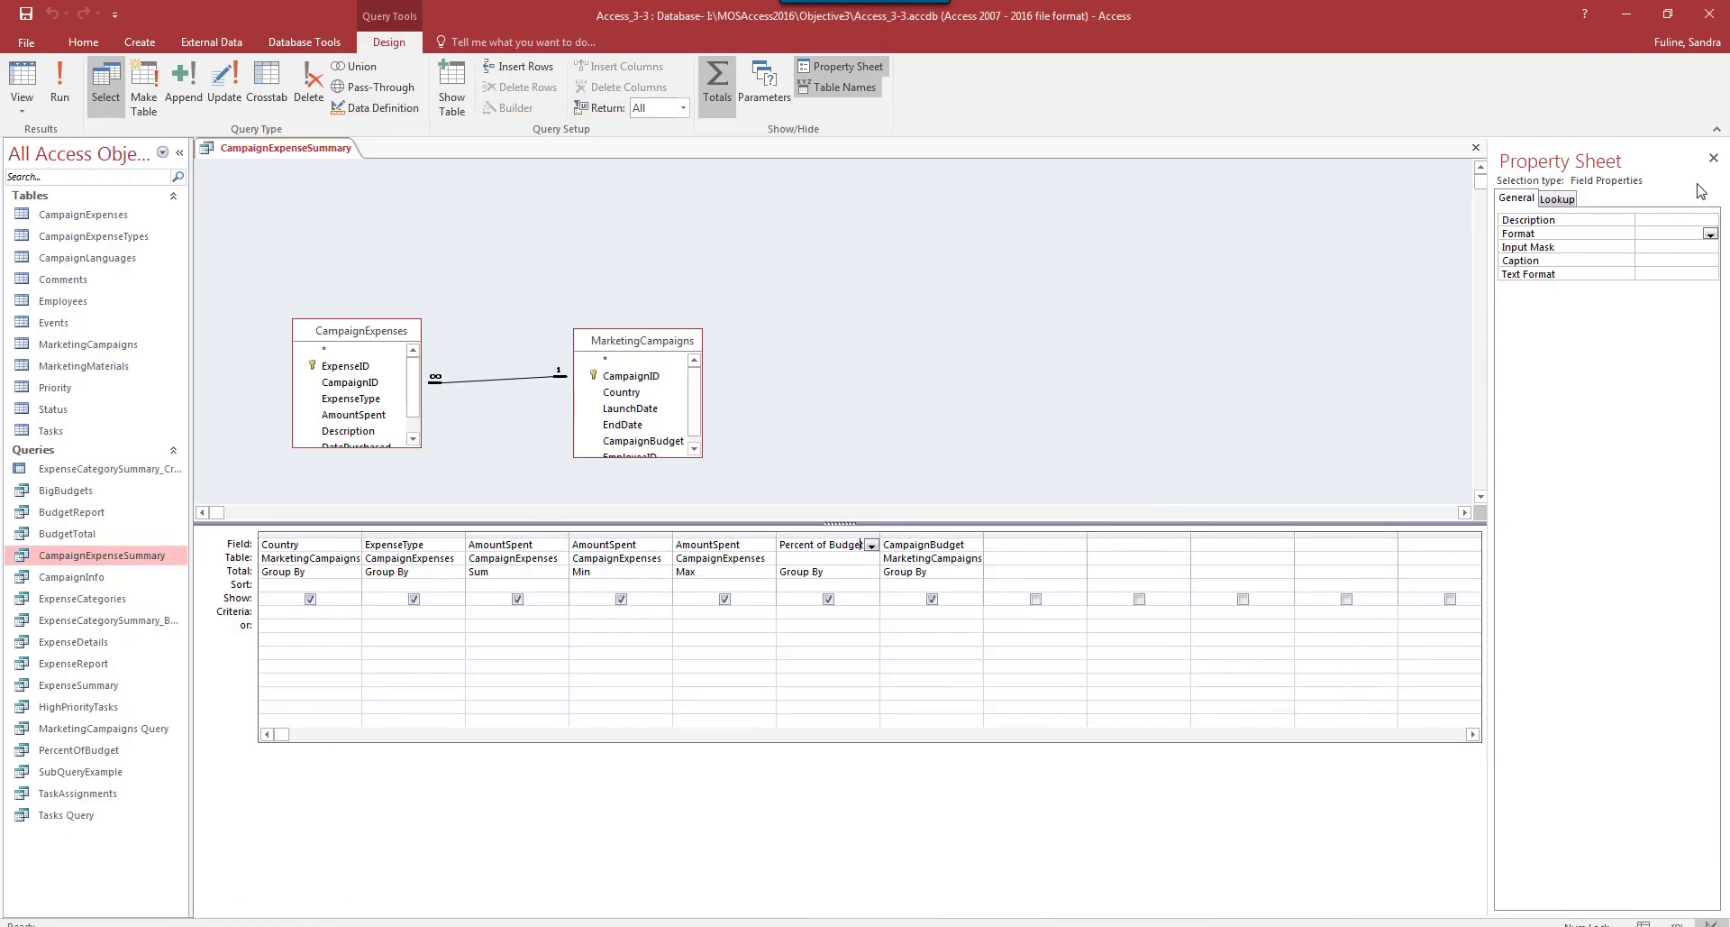
pyautogui.click(1710, 235)
pyautogui.click(1658, 397)
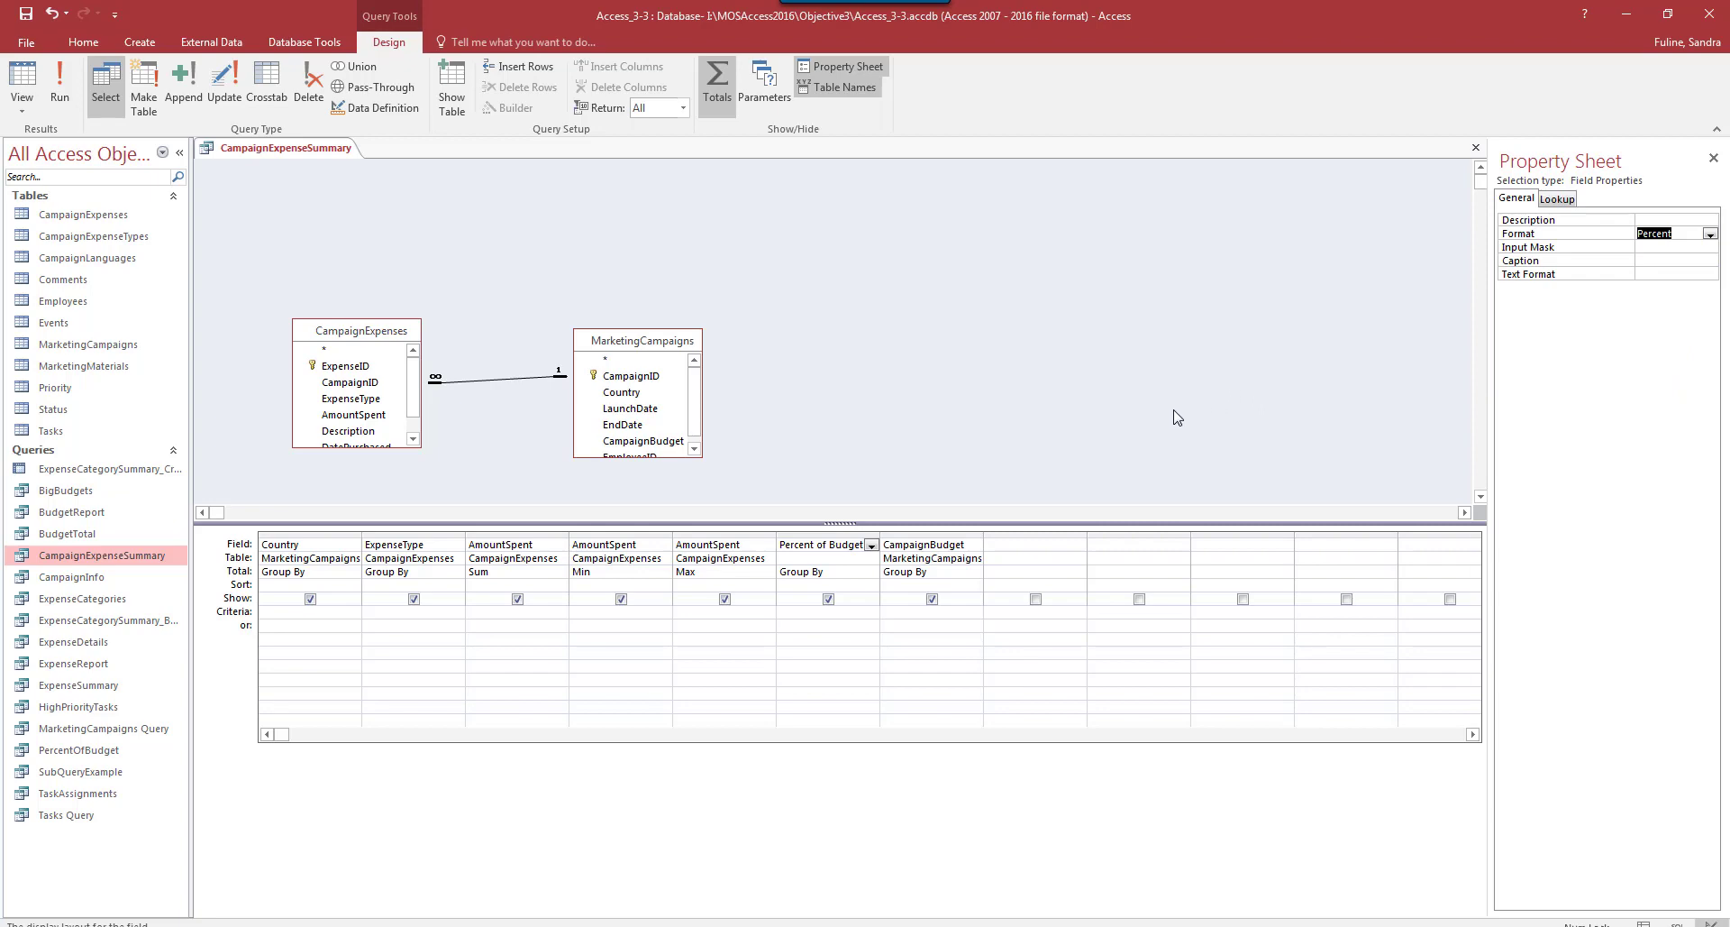
# Run the CampaignExpenseSummary query to review its results and return to its design
pyautogui.click(57, 87)
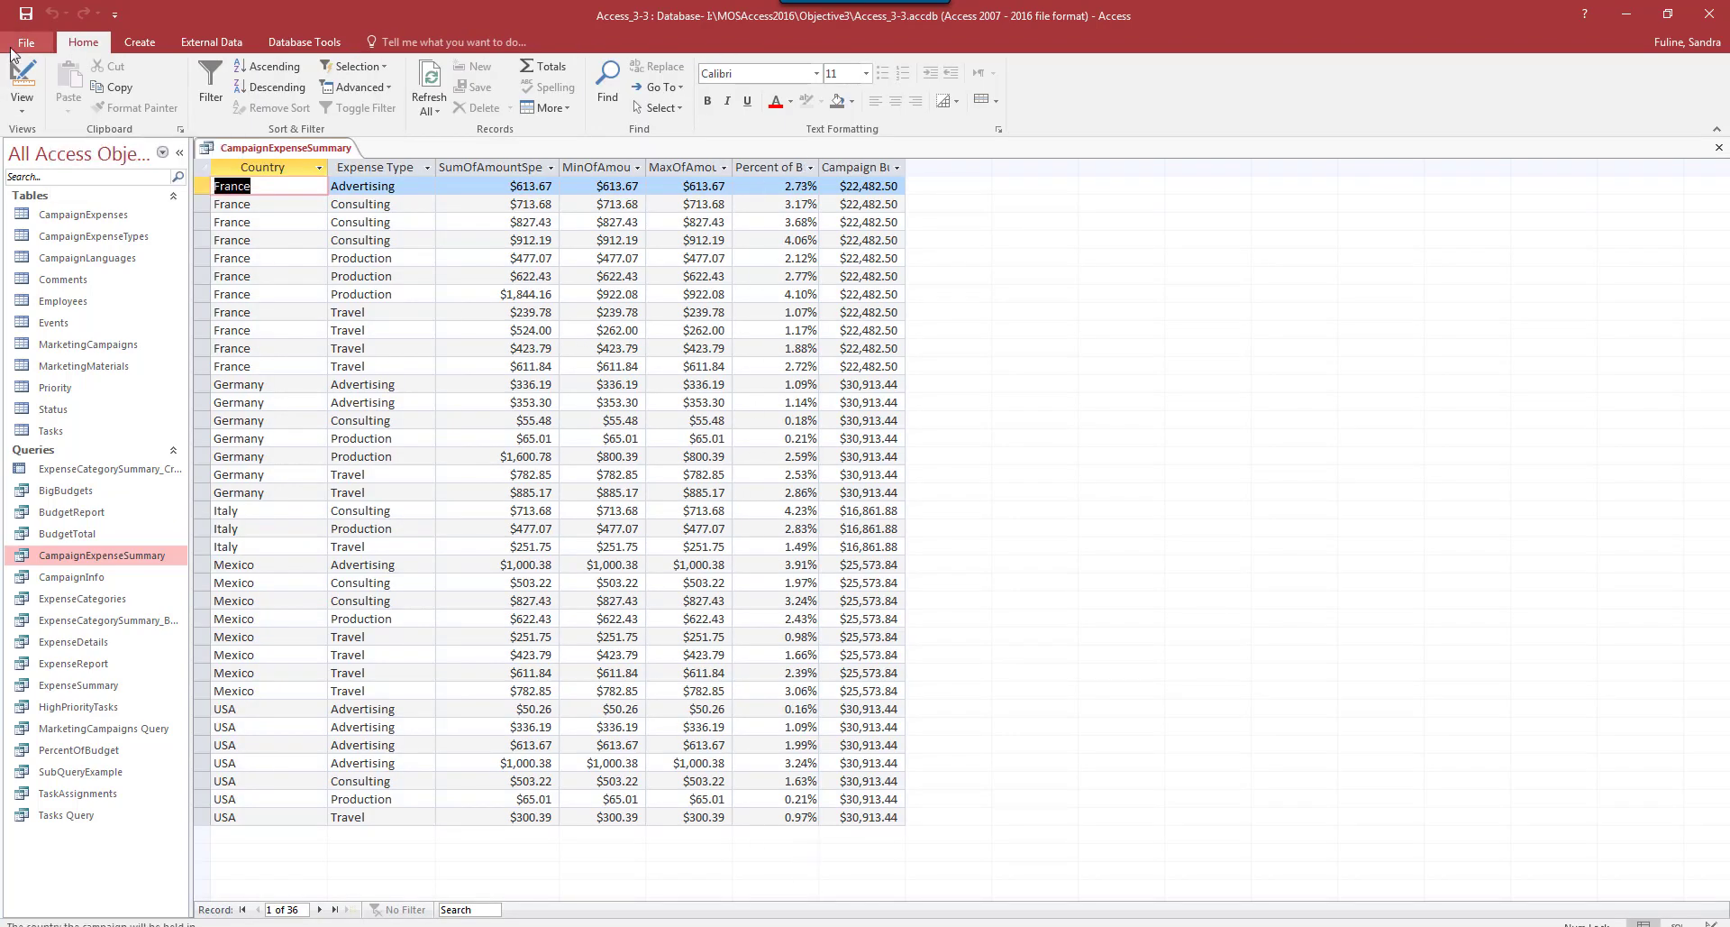
pyautogui.click(25, 76)
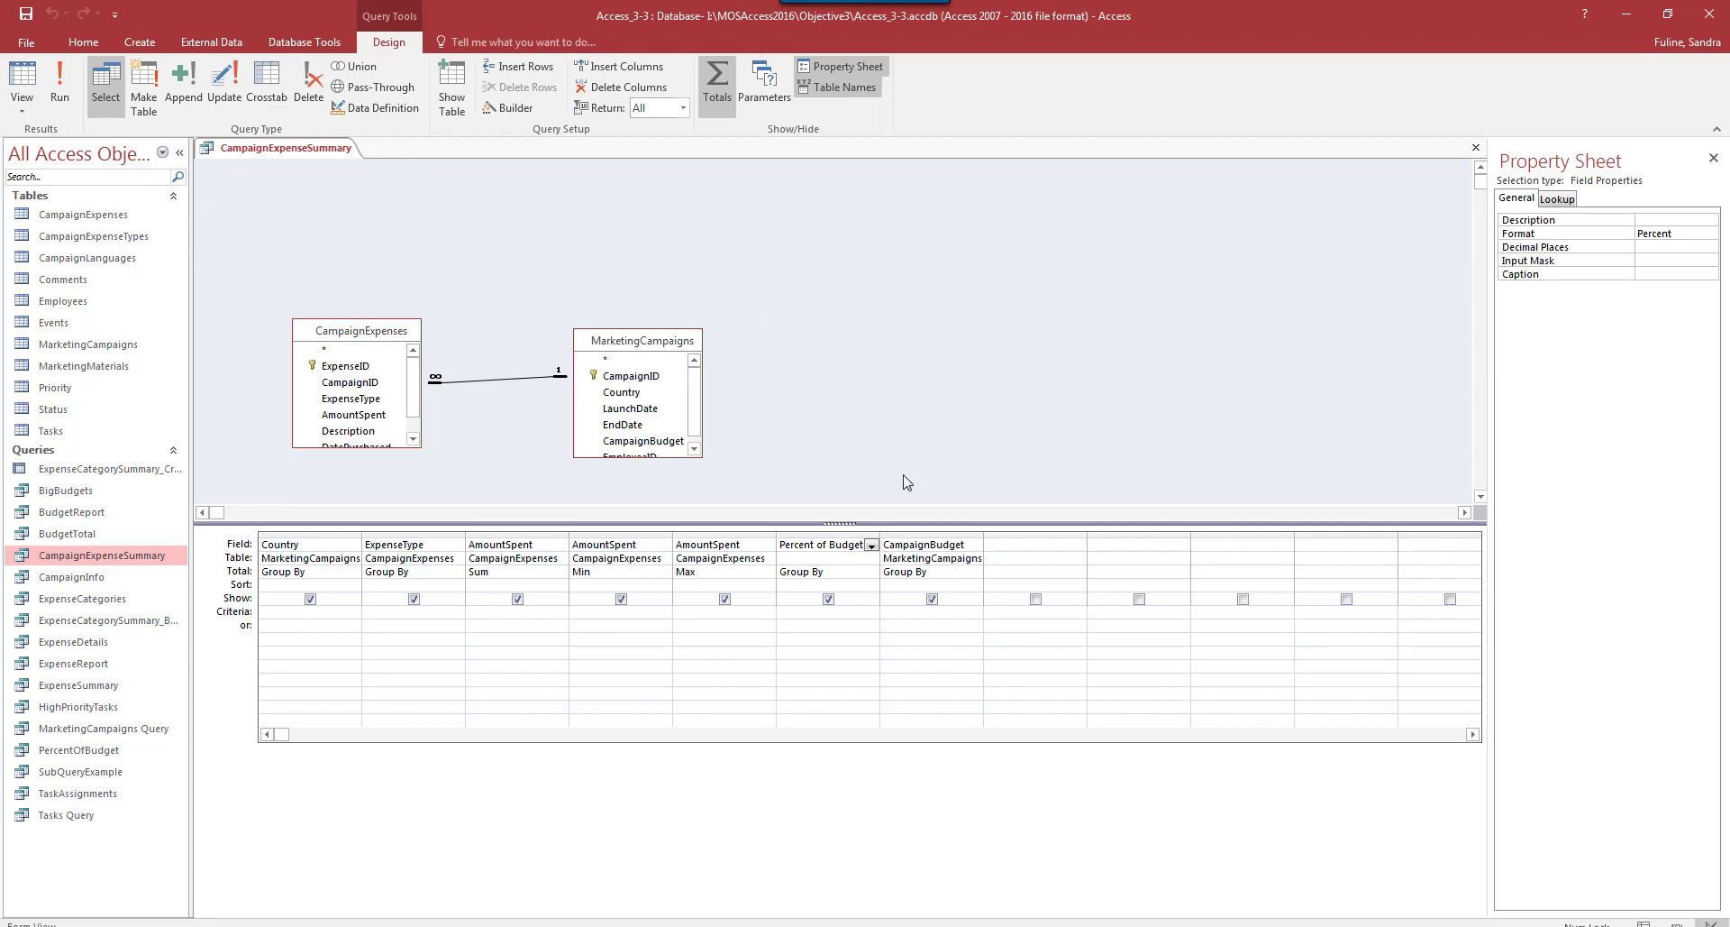
# Hide the CampaignBudget field from the query output and close the query after rerunning it
pyautogui.click(932, 599)
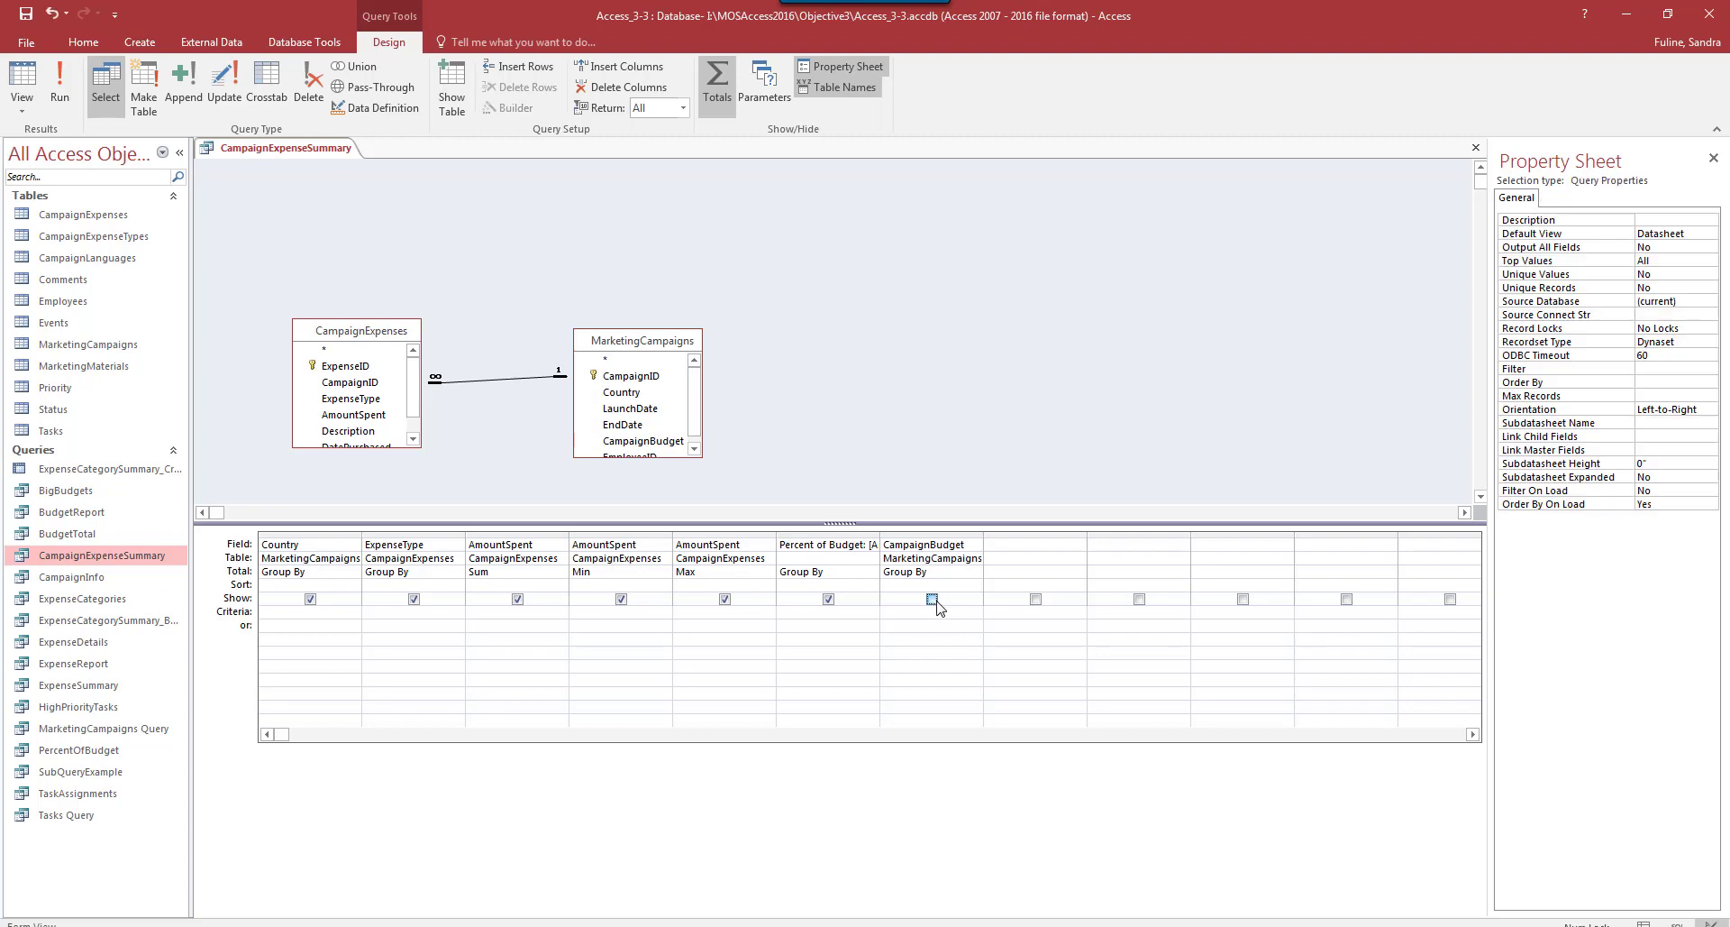
pyautogui.click(74, 101)
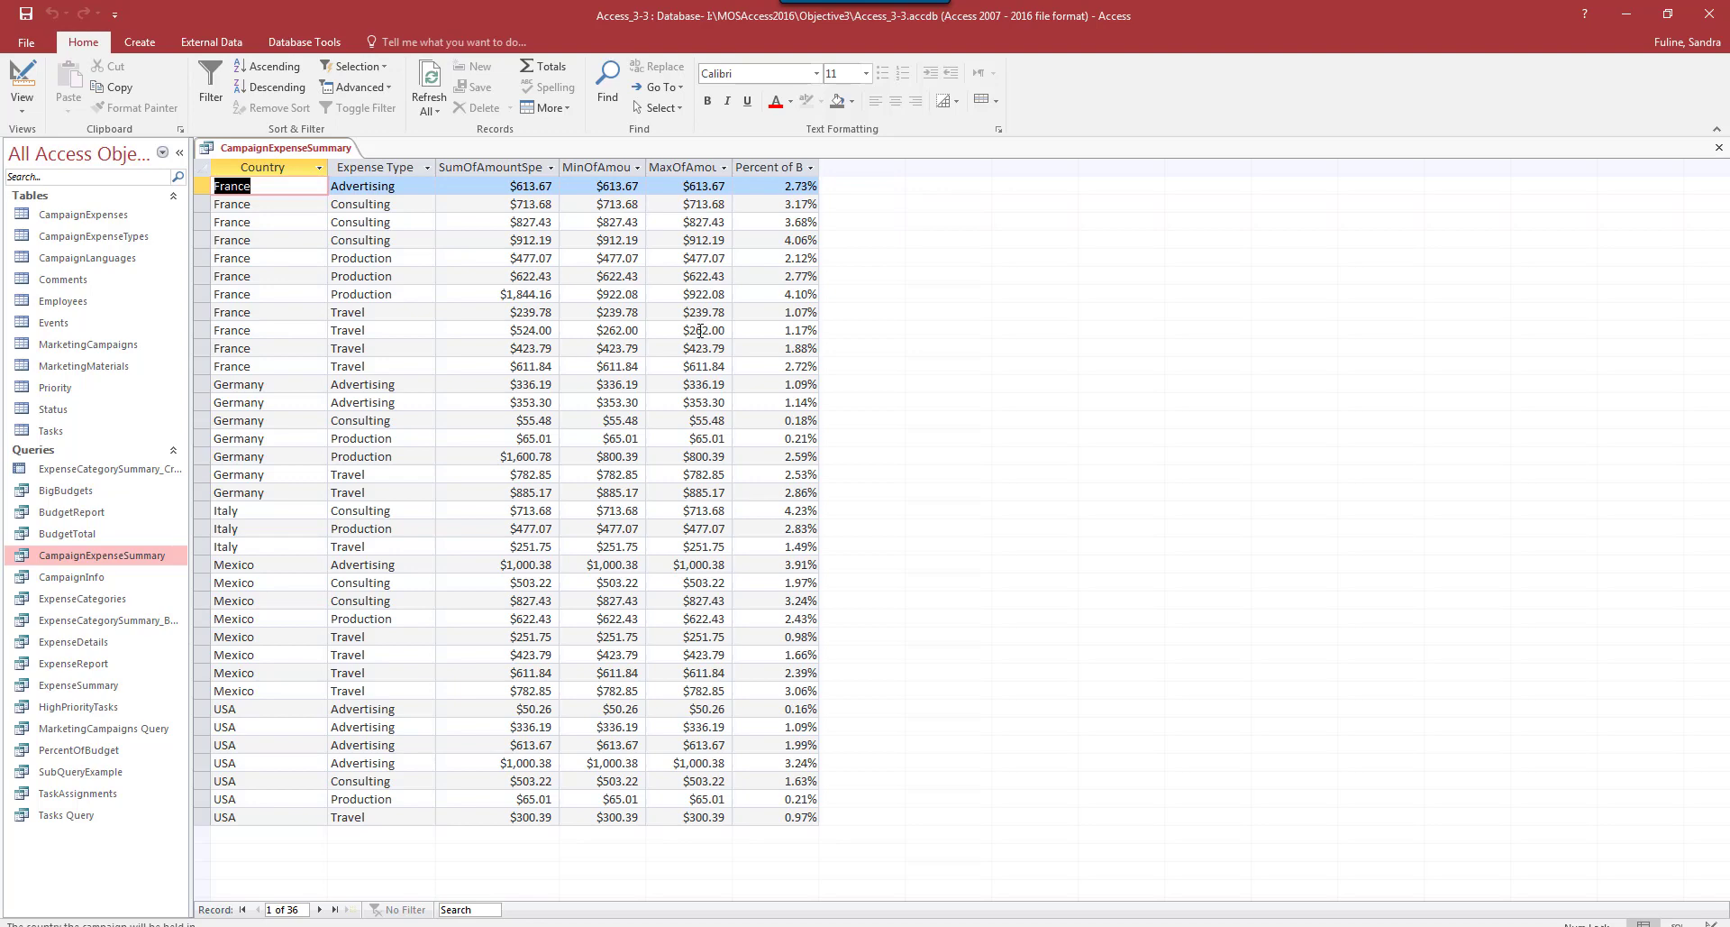
pyautogui.click(1718, 147)
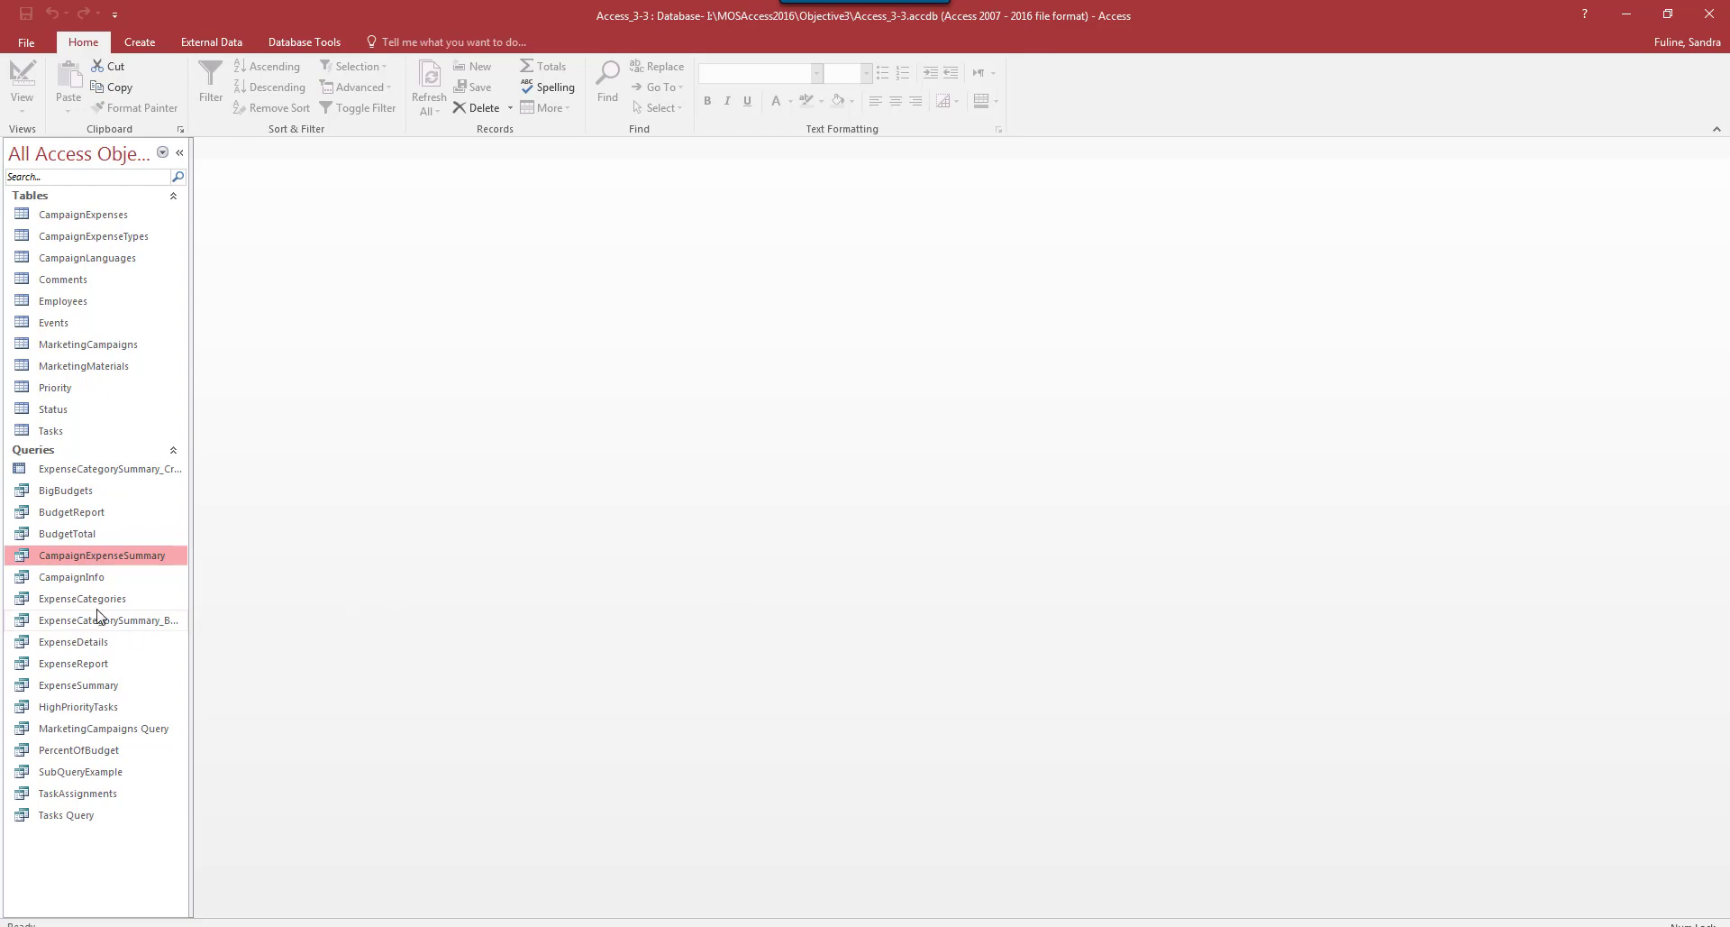
# Open the ExpenseDetails query in Design view and make it a totals query that uses Sum for AmountSpent
pyautogui.rightClick(95, 641)
pyautogui.click(127, 678)
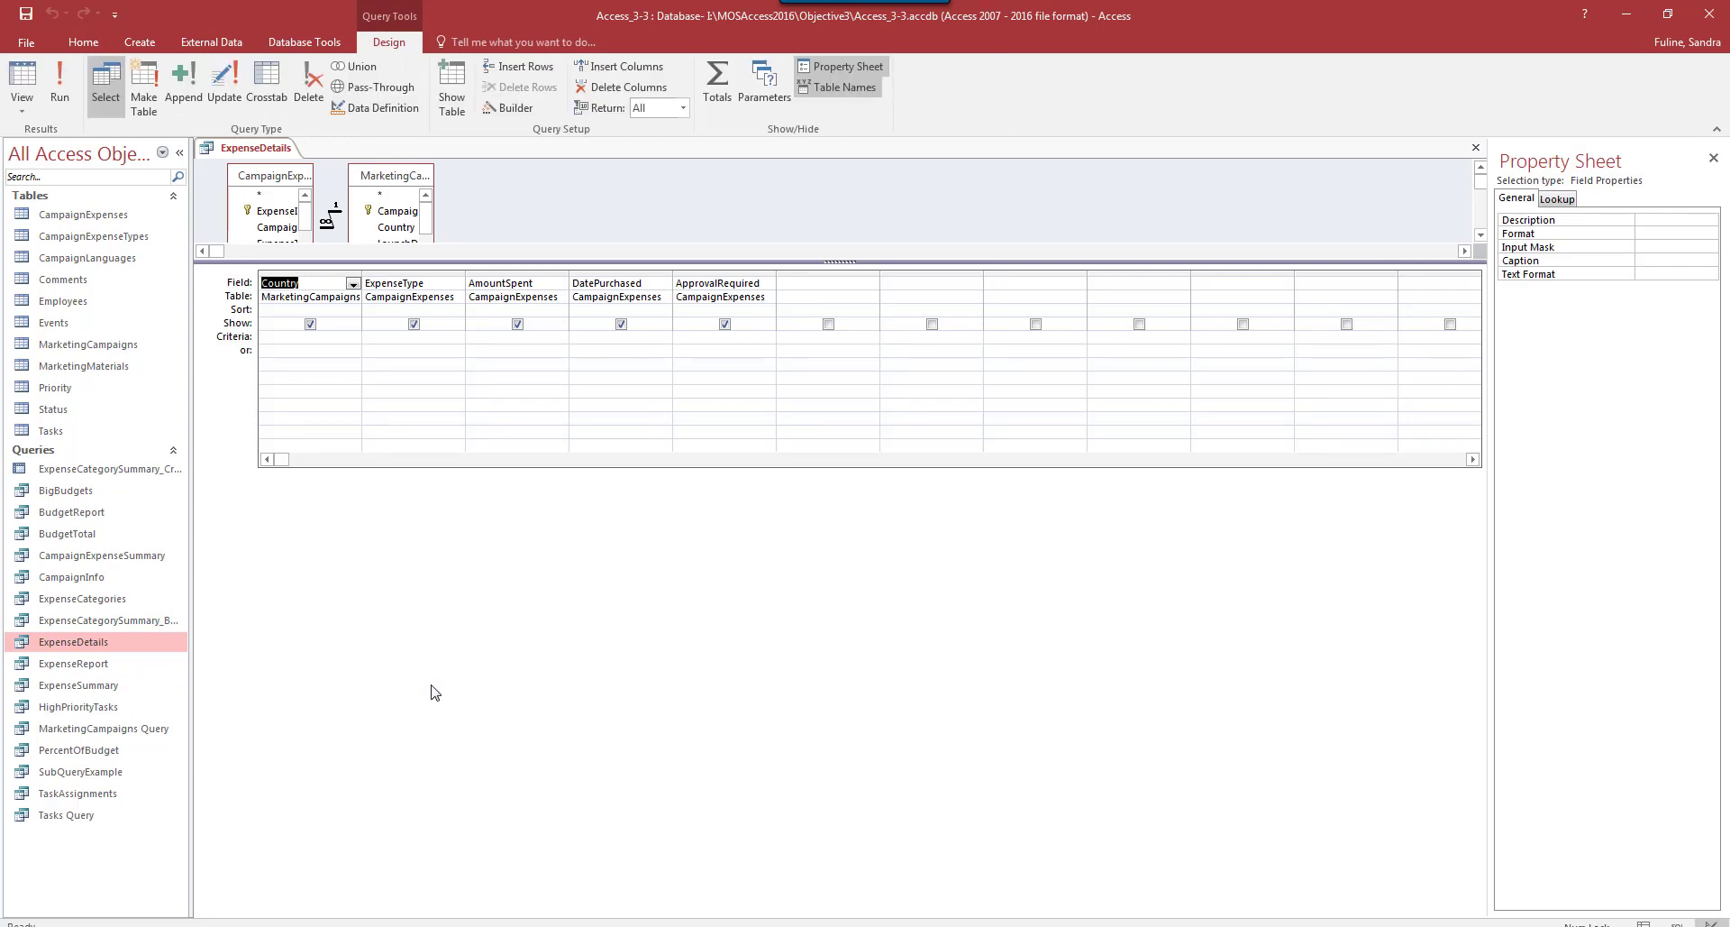
pyautogui.click(717, 102)
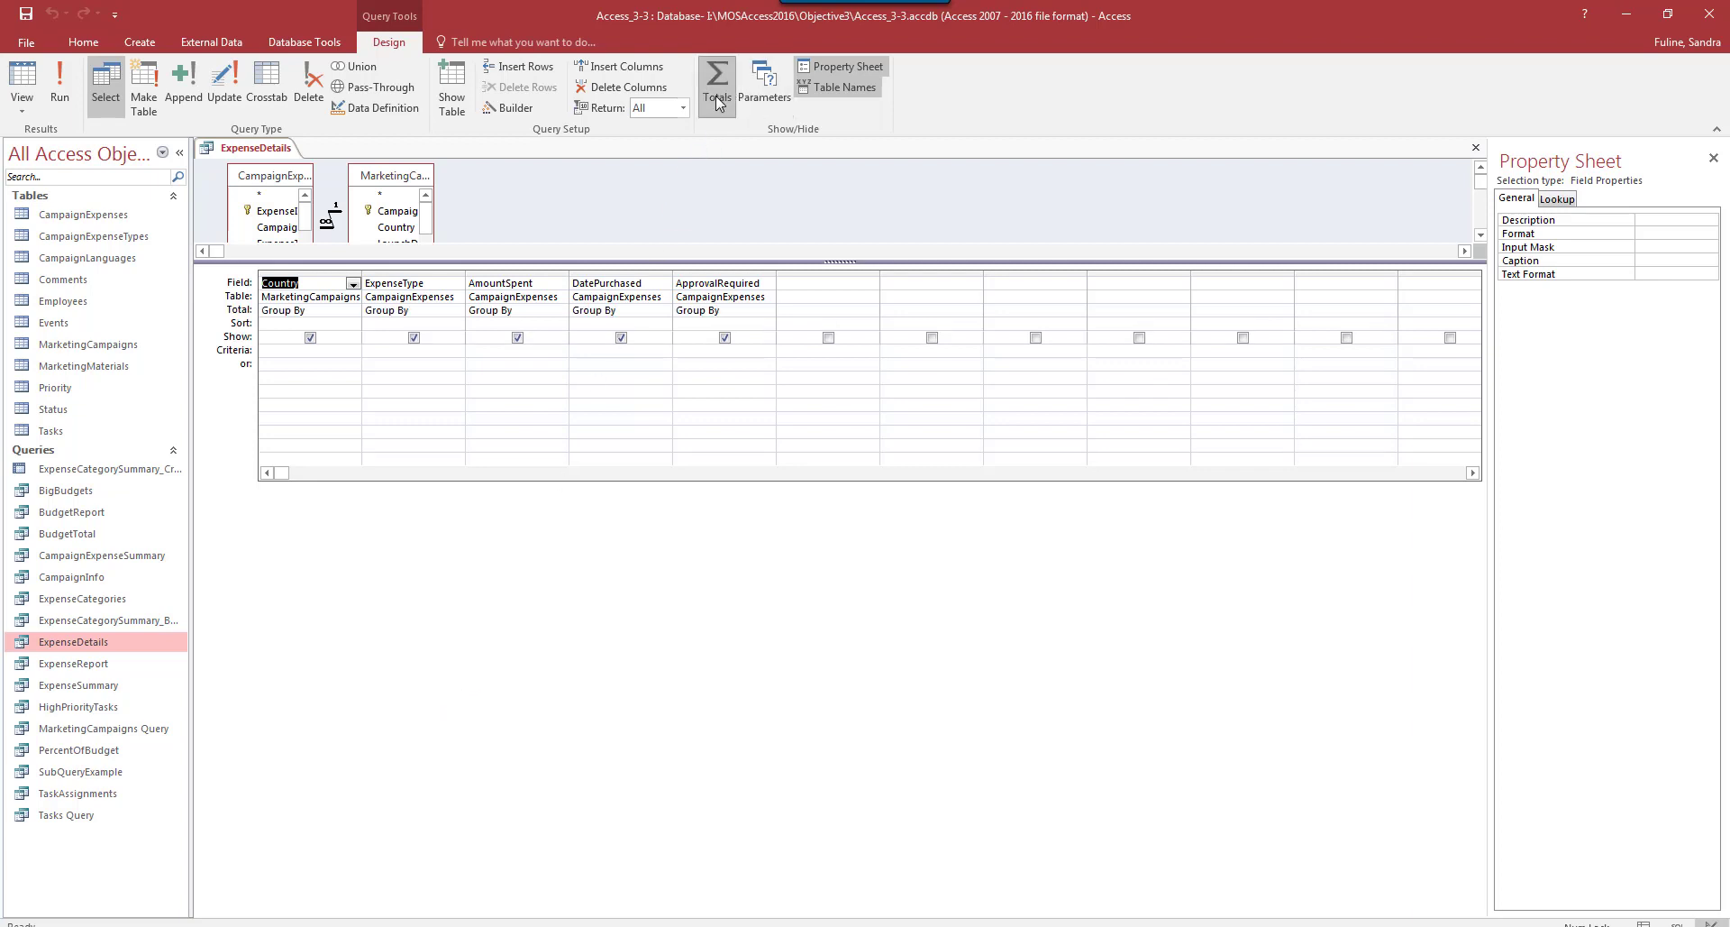
pyautogui.click(539, 317)
pyautogui.click(560, 310)
pyautogui.click(526, 336)
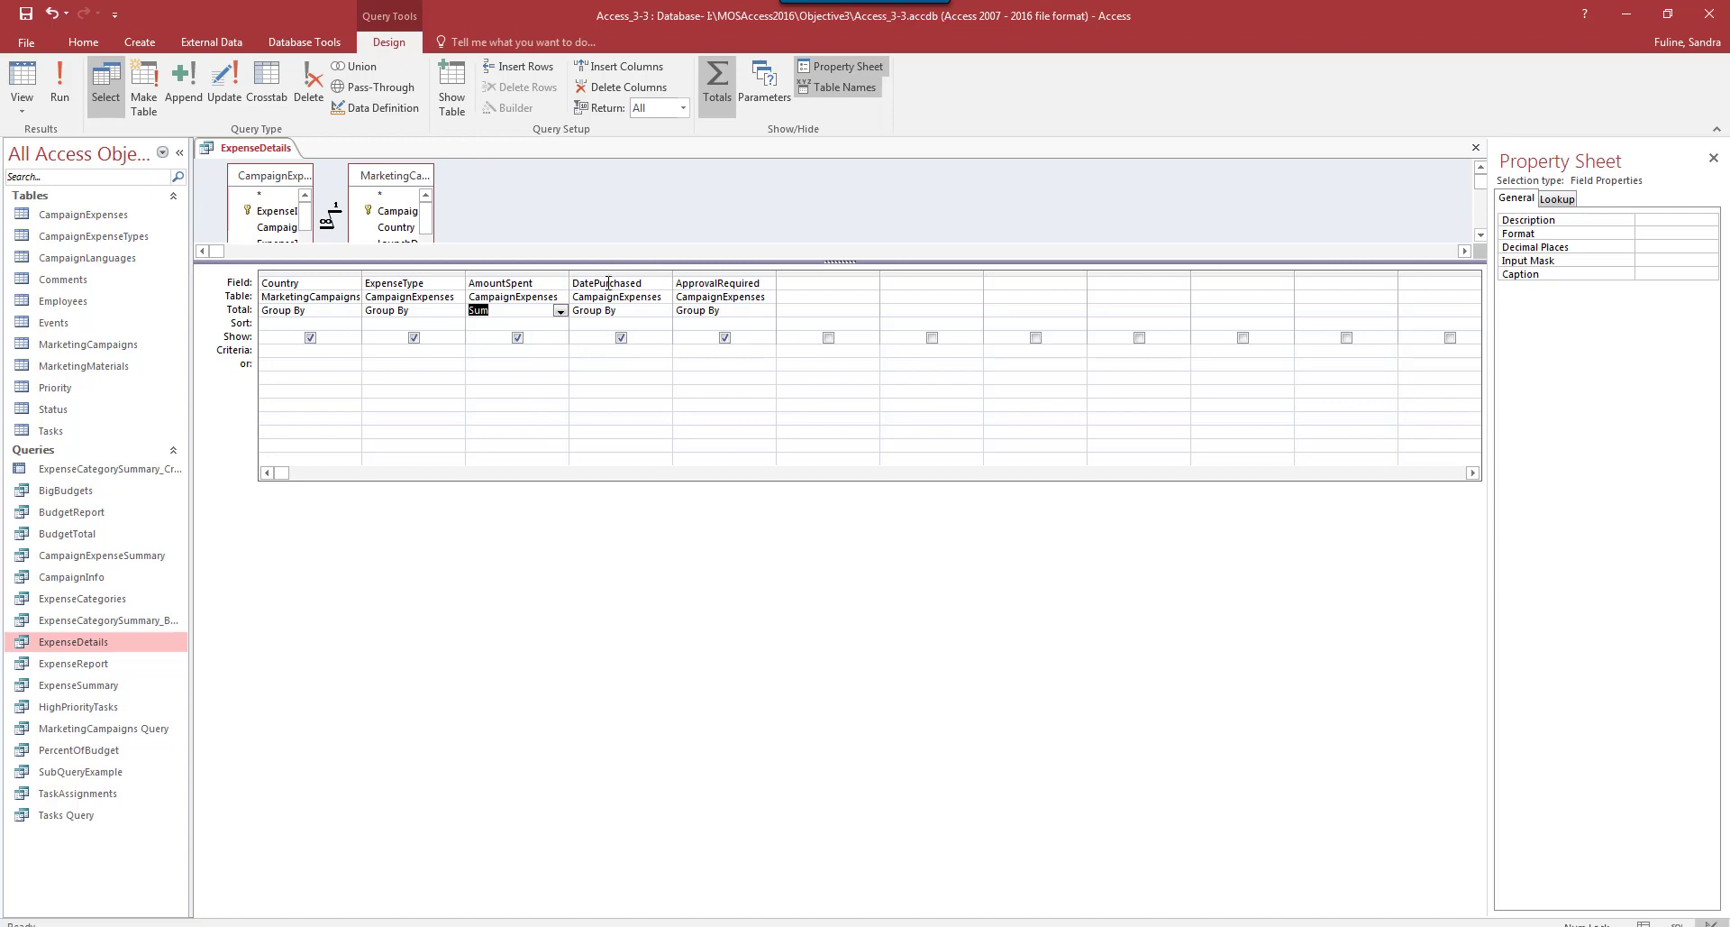
# Add the criterion >10/15/2016 to the DatePurchased field and enlarge the pane showing the source tables
pyautogui.click(591, 349)
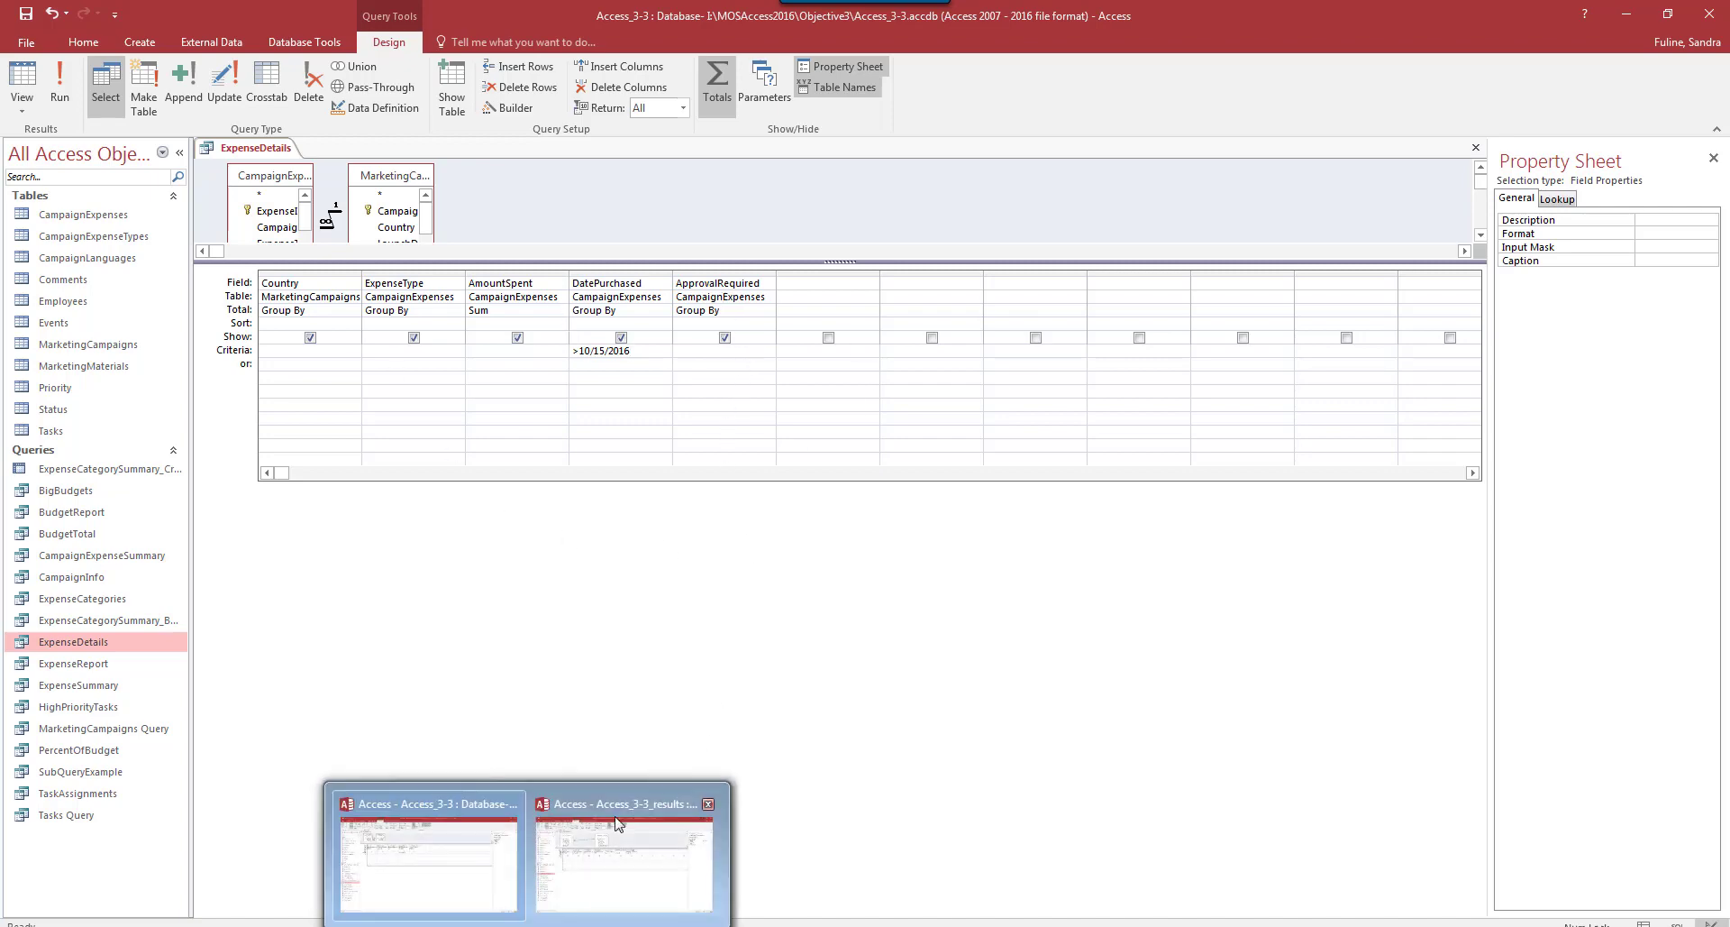
pyautogui.moveTo(423, 262); pyautogui.dragTo(415, 425)
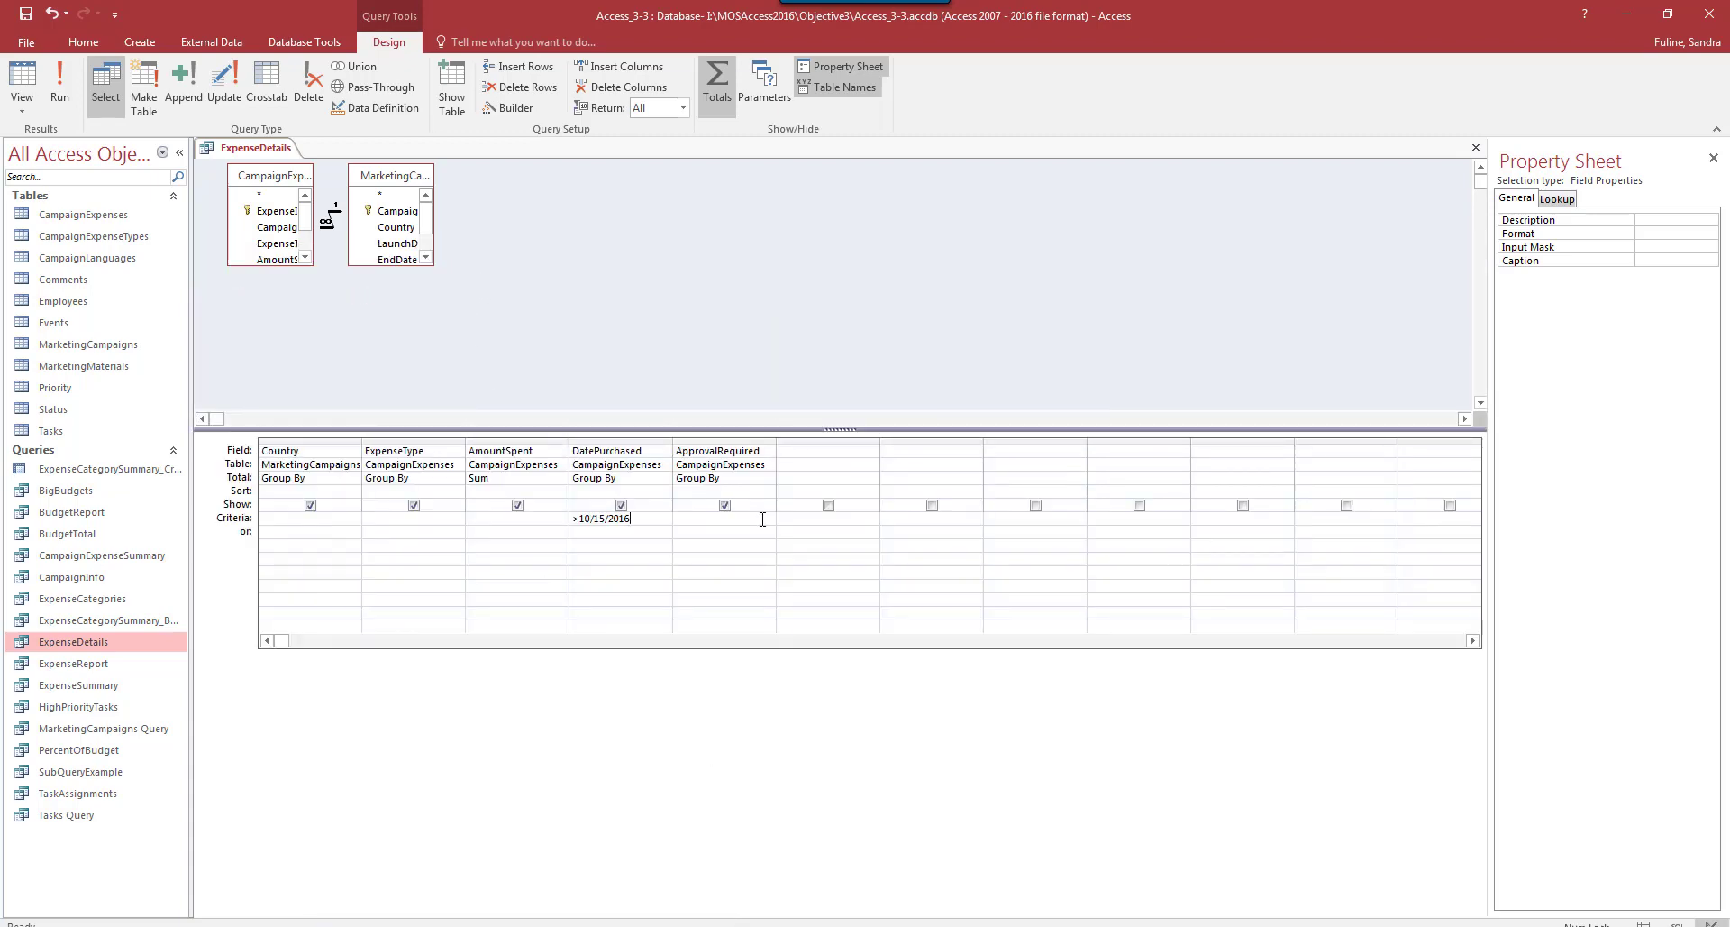
# In the Access_3-3_results database, replace the open query with the ExpenseDetails design and examine its full ExpenseType criterion
pyautogui.moveTo(528, 925)
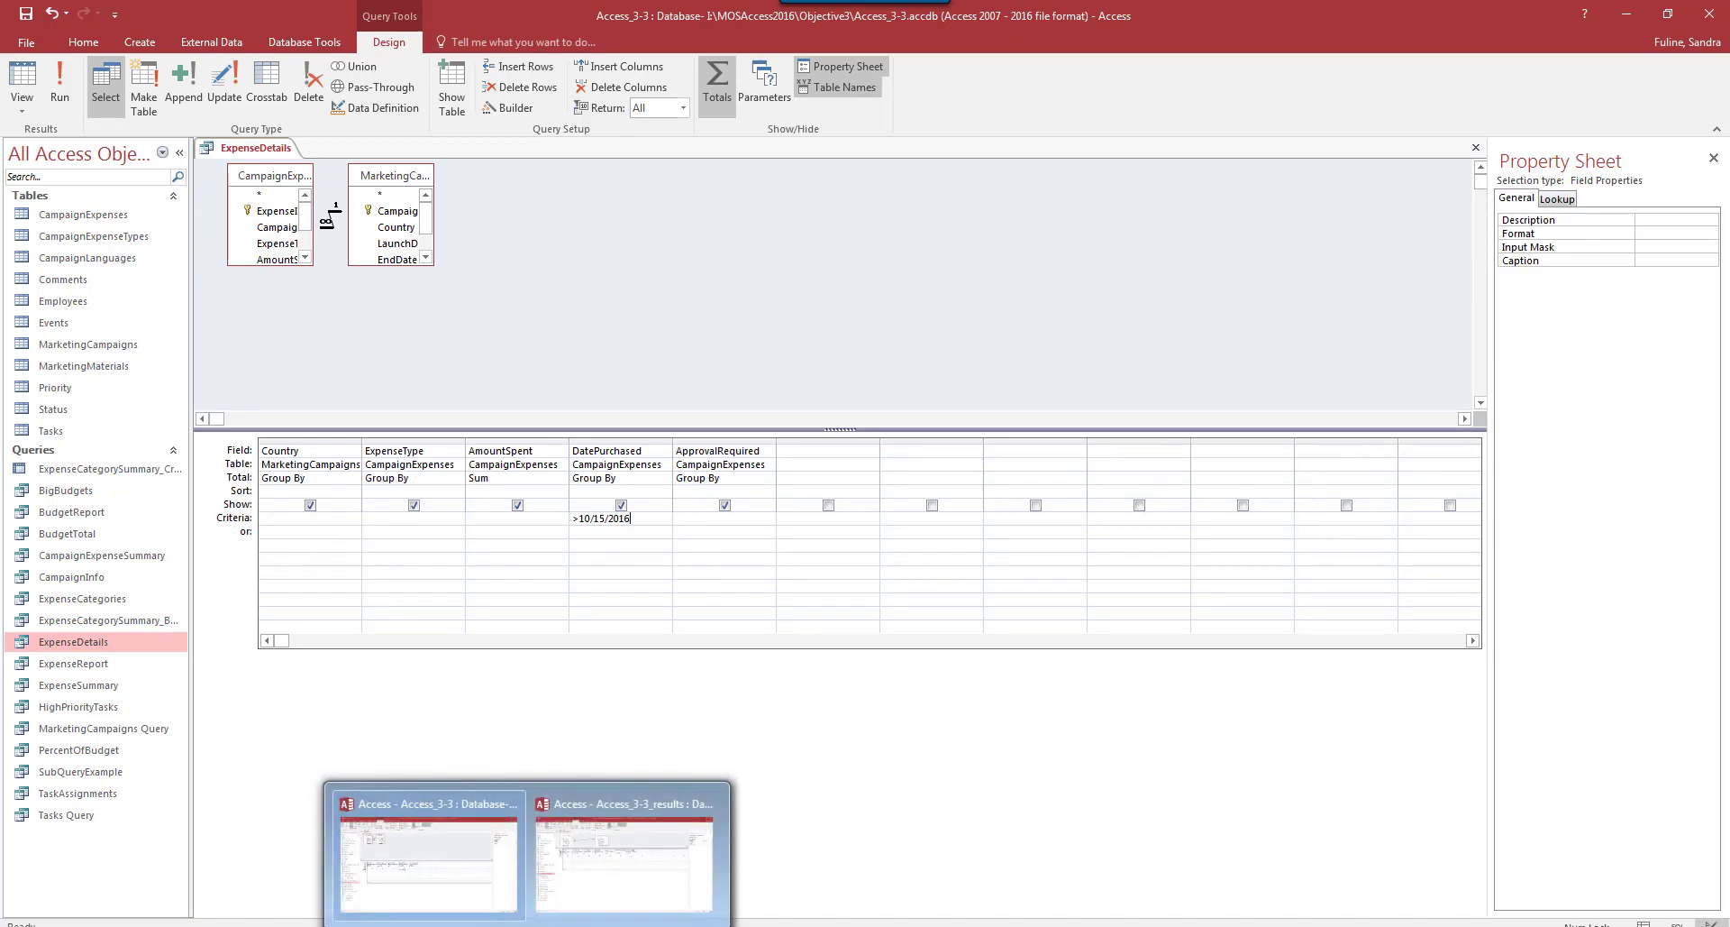
pyautogui.click(607, 811)
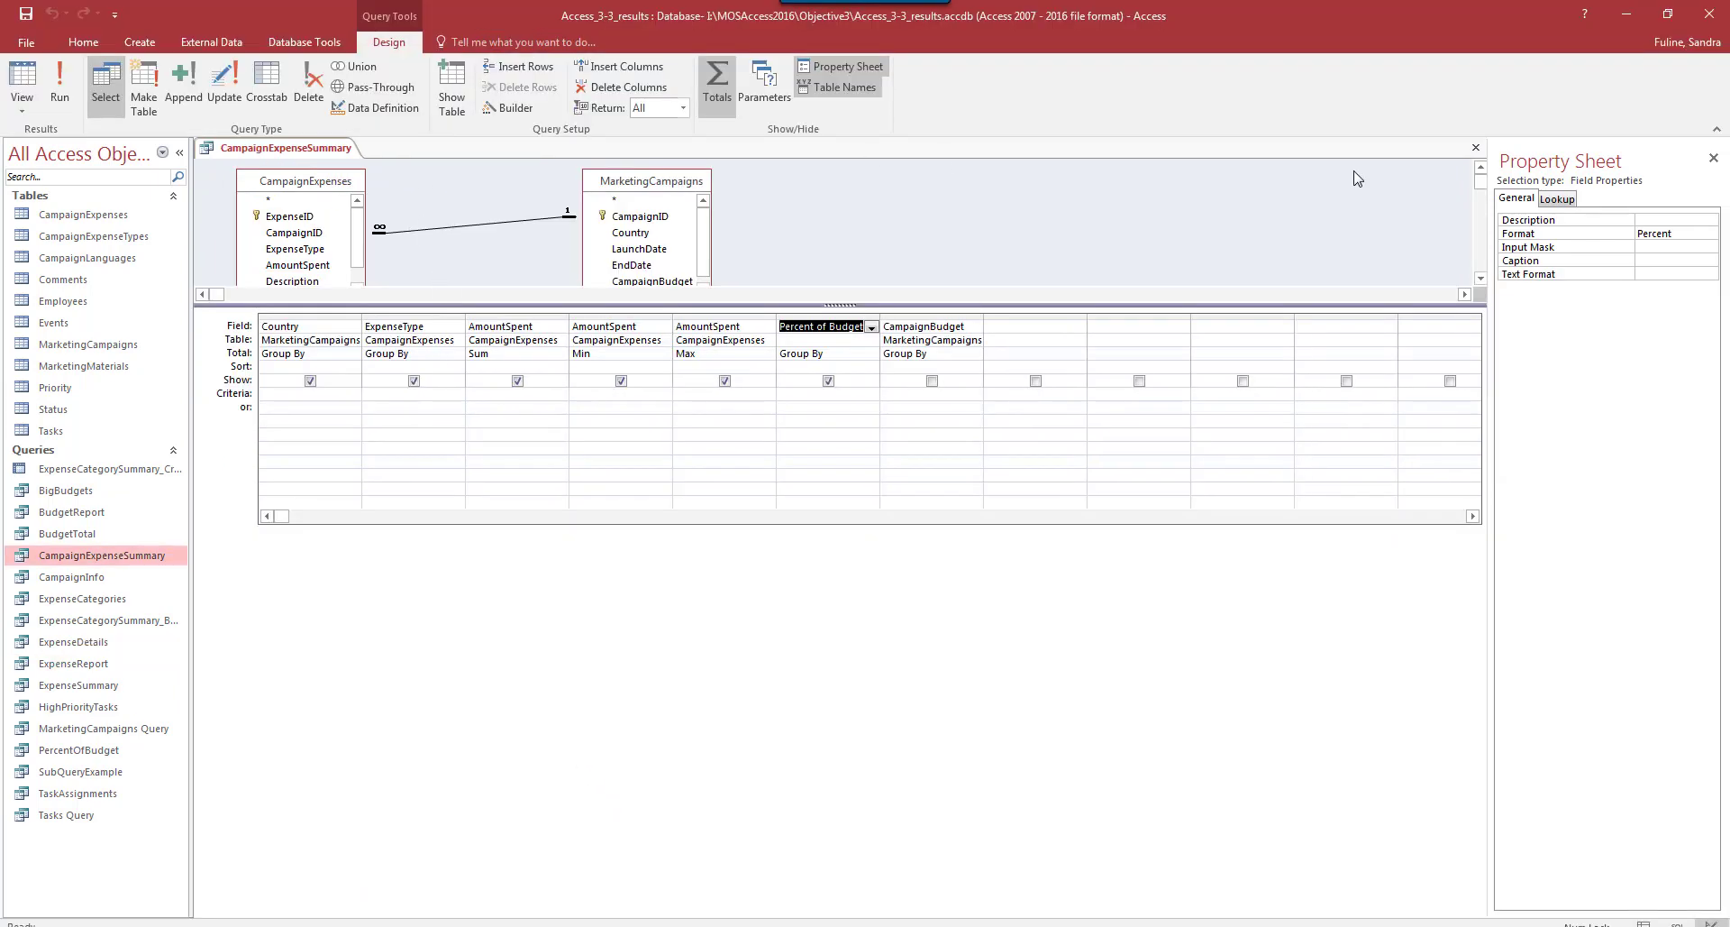
pyautogui.click(1476, 146)
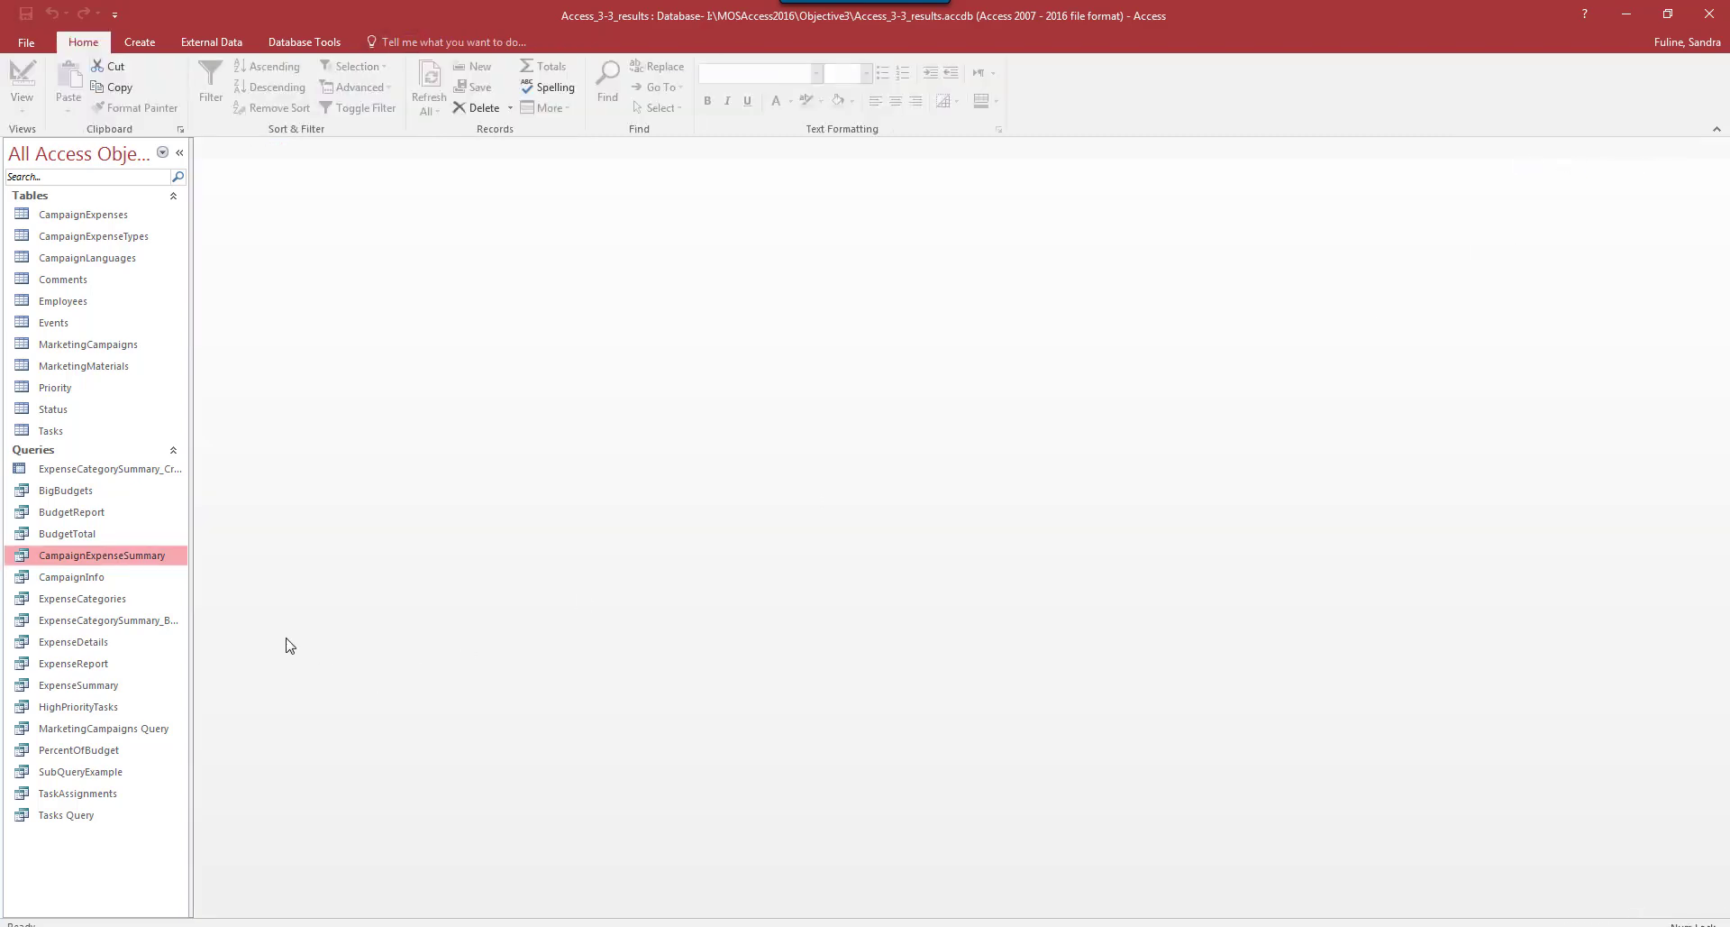
pyautogui.rightClick(102, 643)
pyautogui.click(153, 677)
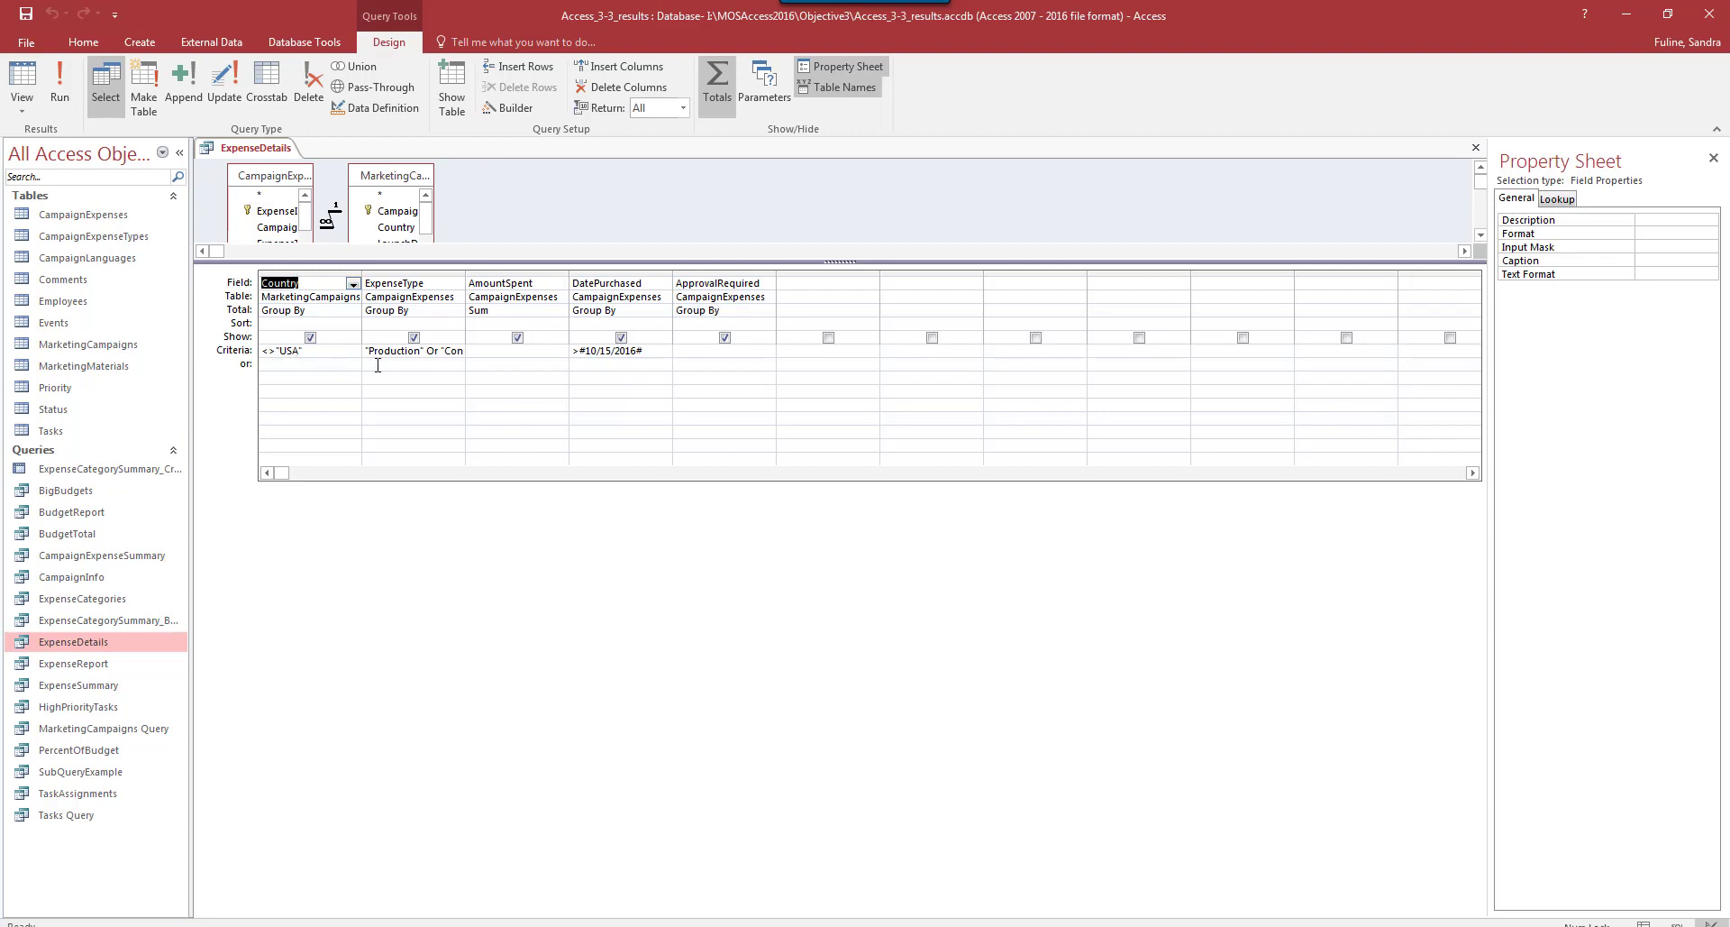
pyautogui.rightClick(424, 352)
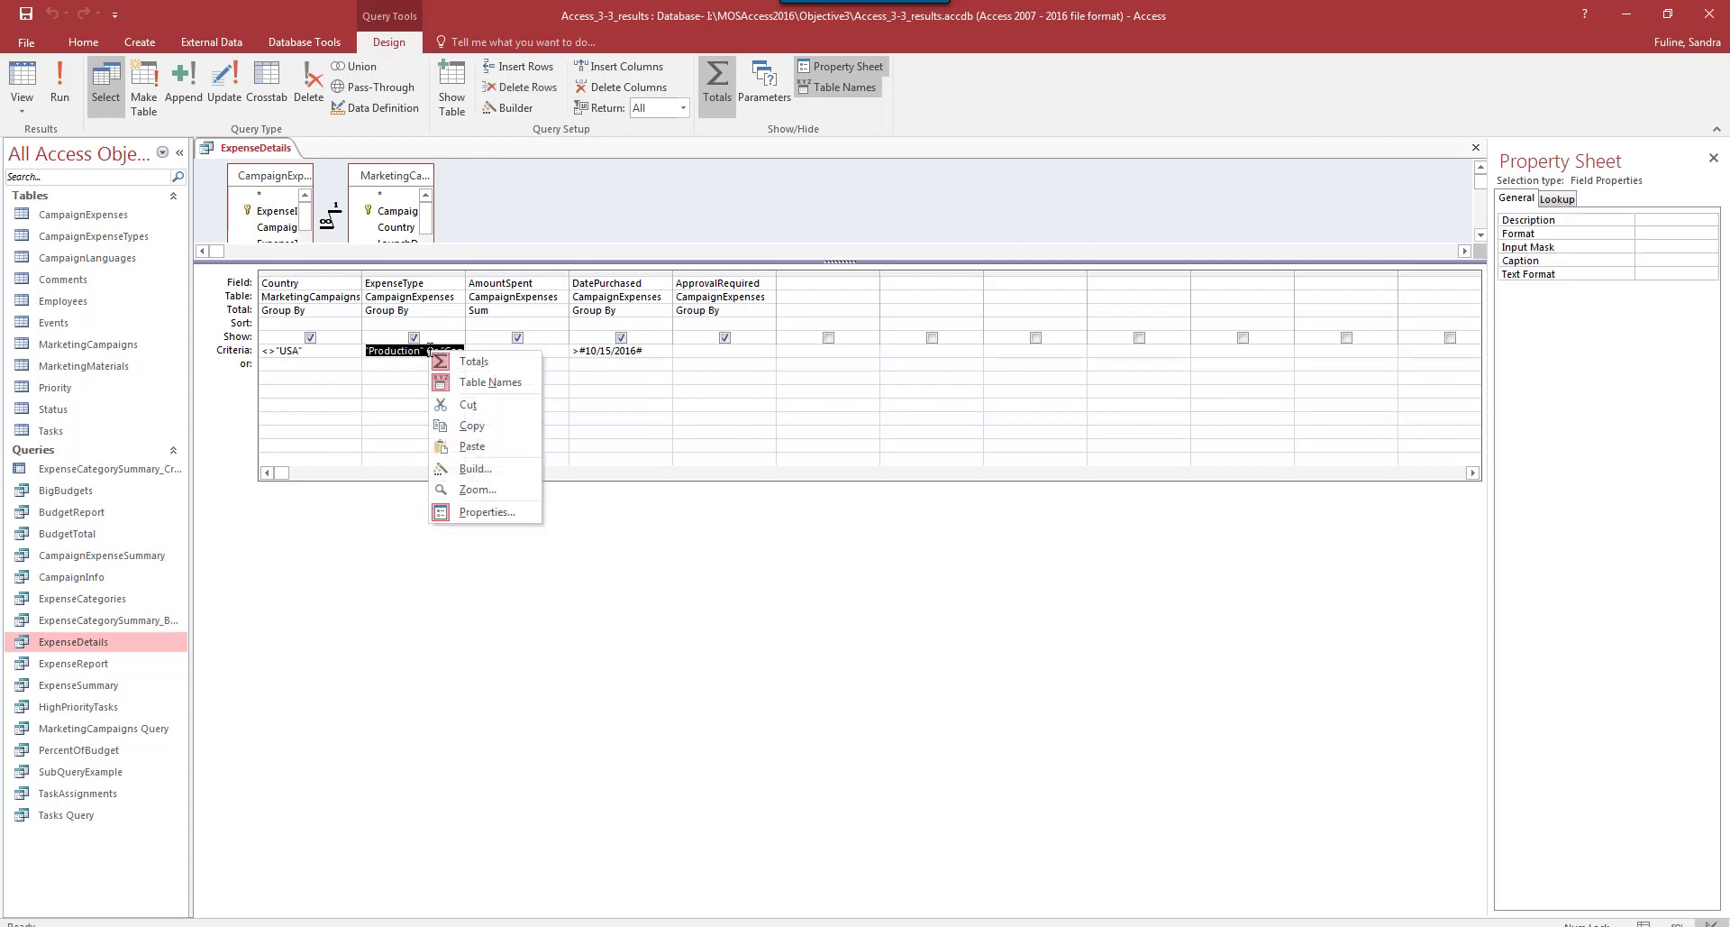
pyautogui.click(476, 489)
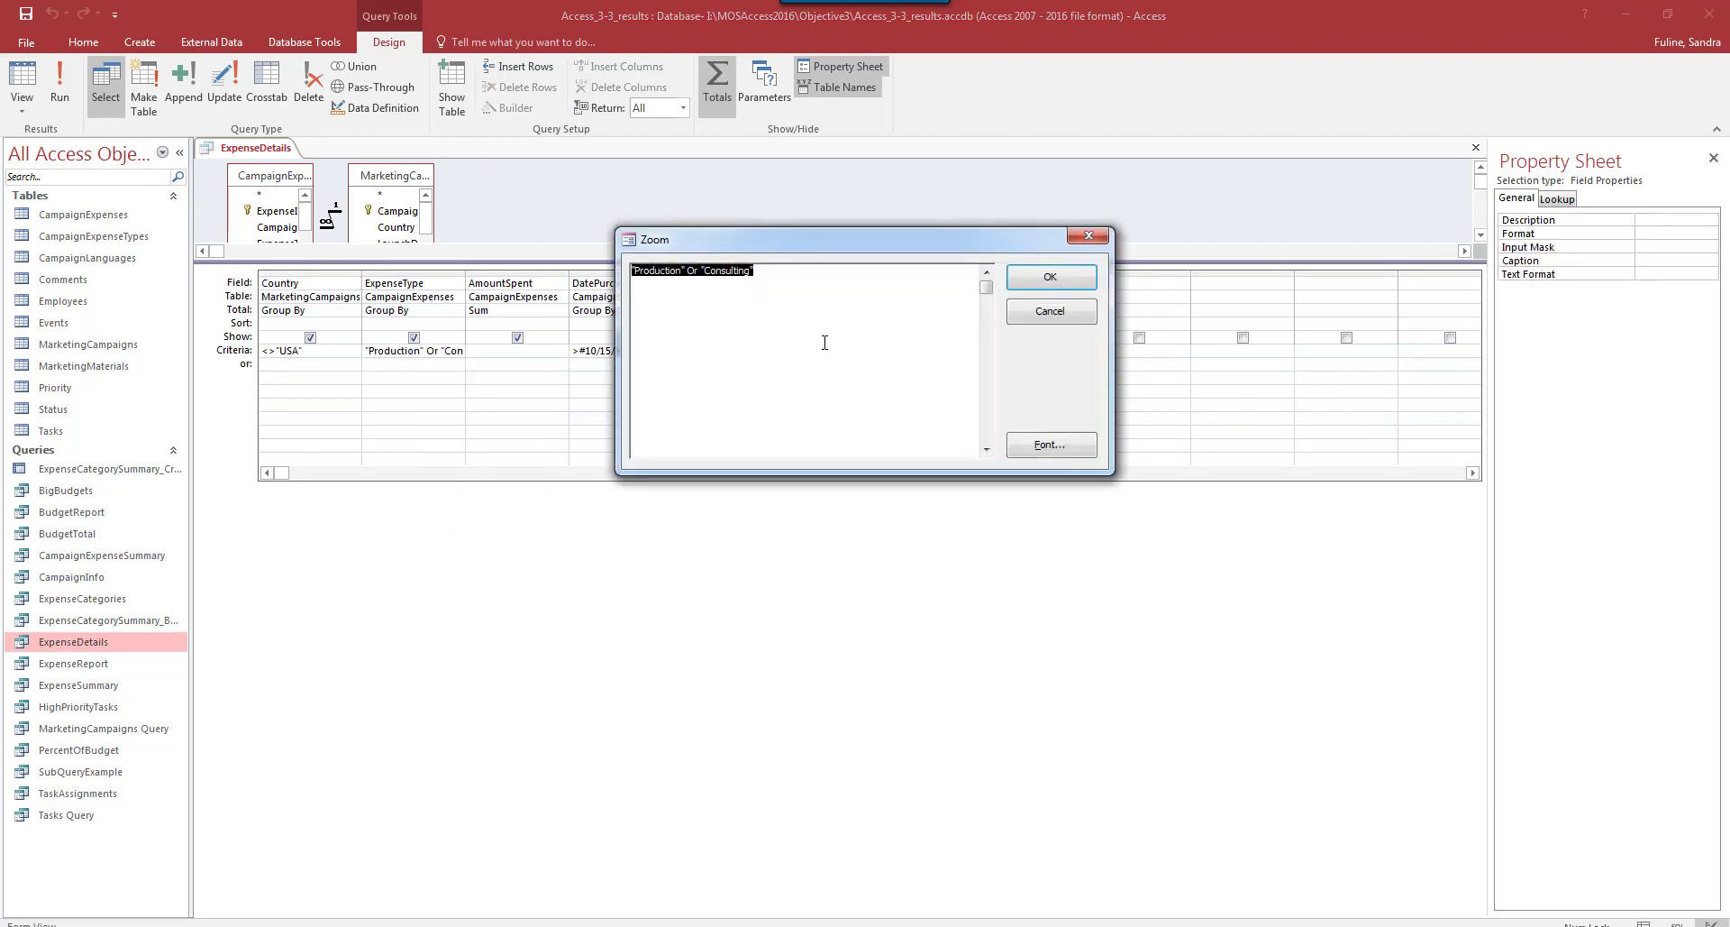
pyautogui.click(1088, 236)
pyautogui.moveTo(465, 270); pyautogui.dragTo(531, 270)
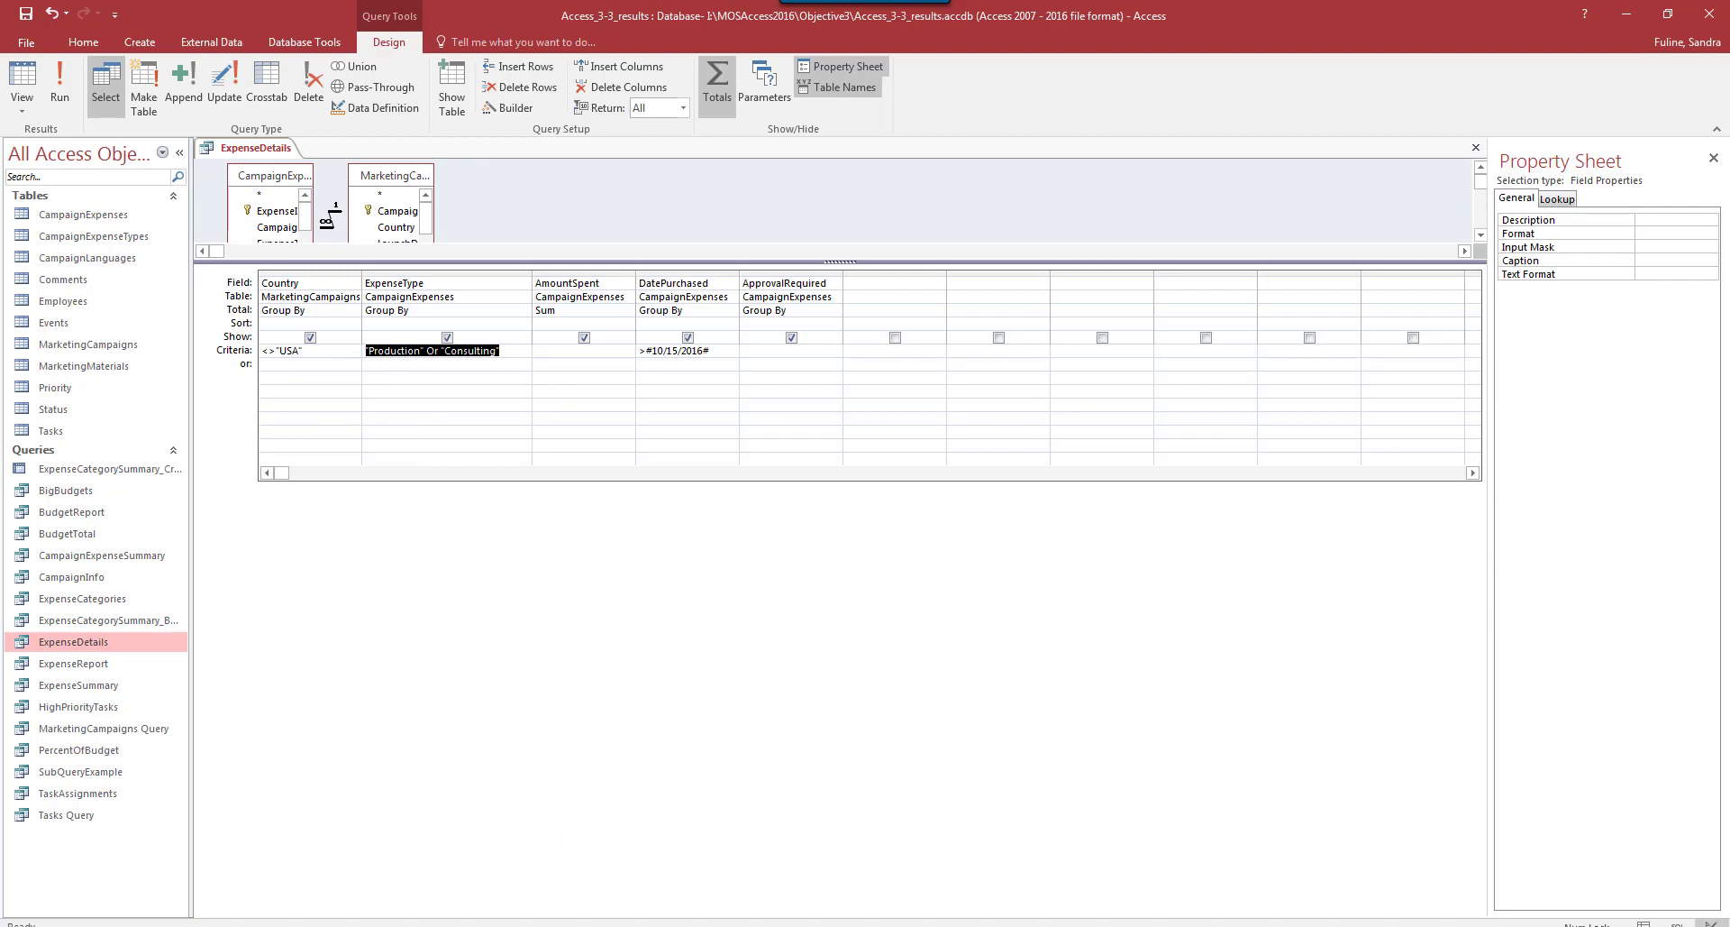
# Return to the Access_3-3 database and set the Country field's criterion to <>USA in the ExpenseDetails query
pyautogui.click(528, 925)
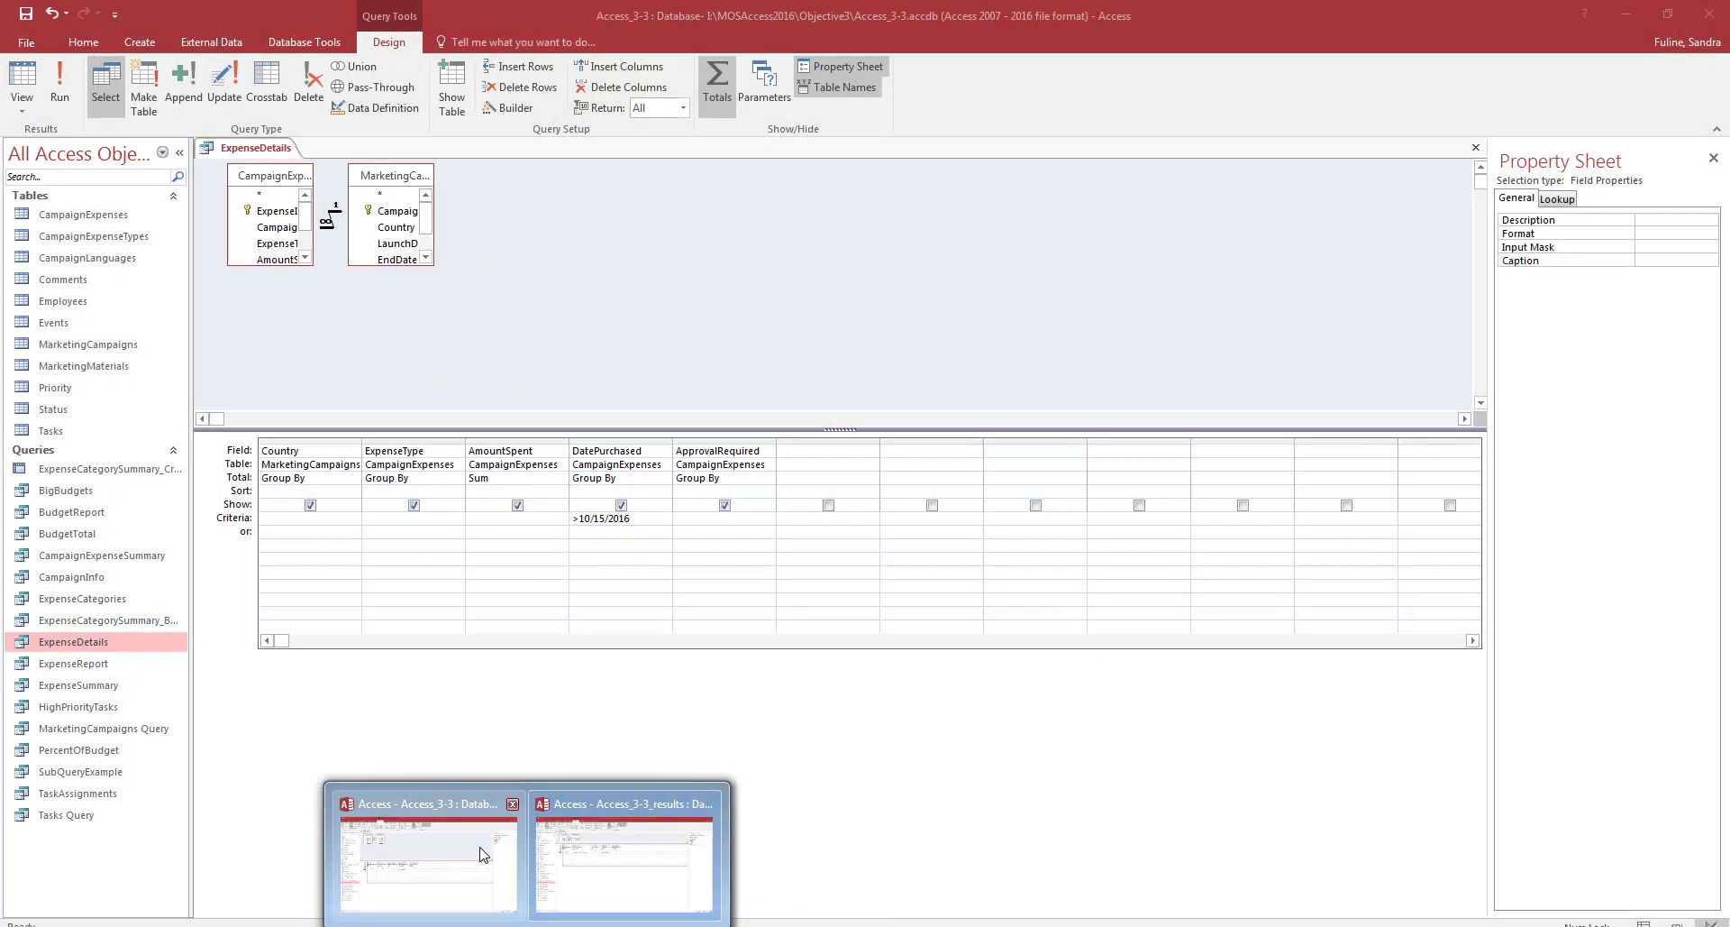
pyautogui.click(478, 852)
pyautogui.click(268, 517)
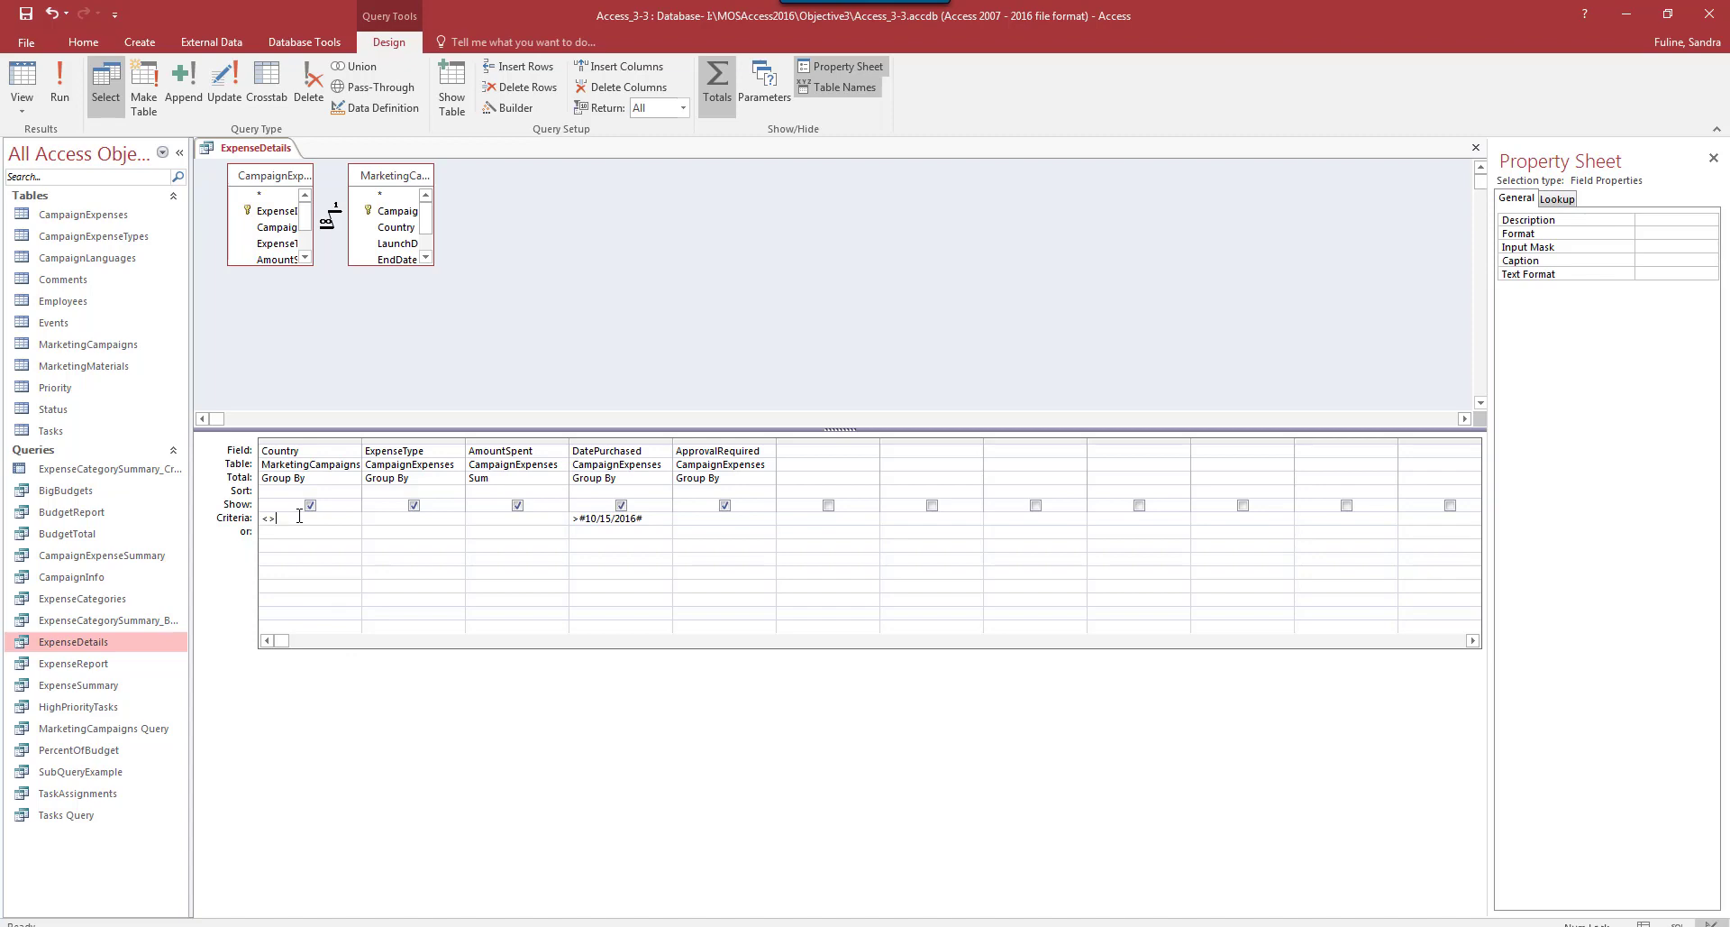
pyautogui.write('<>USA')
pyautogui.press('Tab')
# Set the ExpenseType criterion to Production or Consulting, checking it against the results database's query, and widen the ExpenseType column
pyautogui.moveTo(507, 888)
pyautogui.click(587, 891)
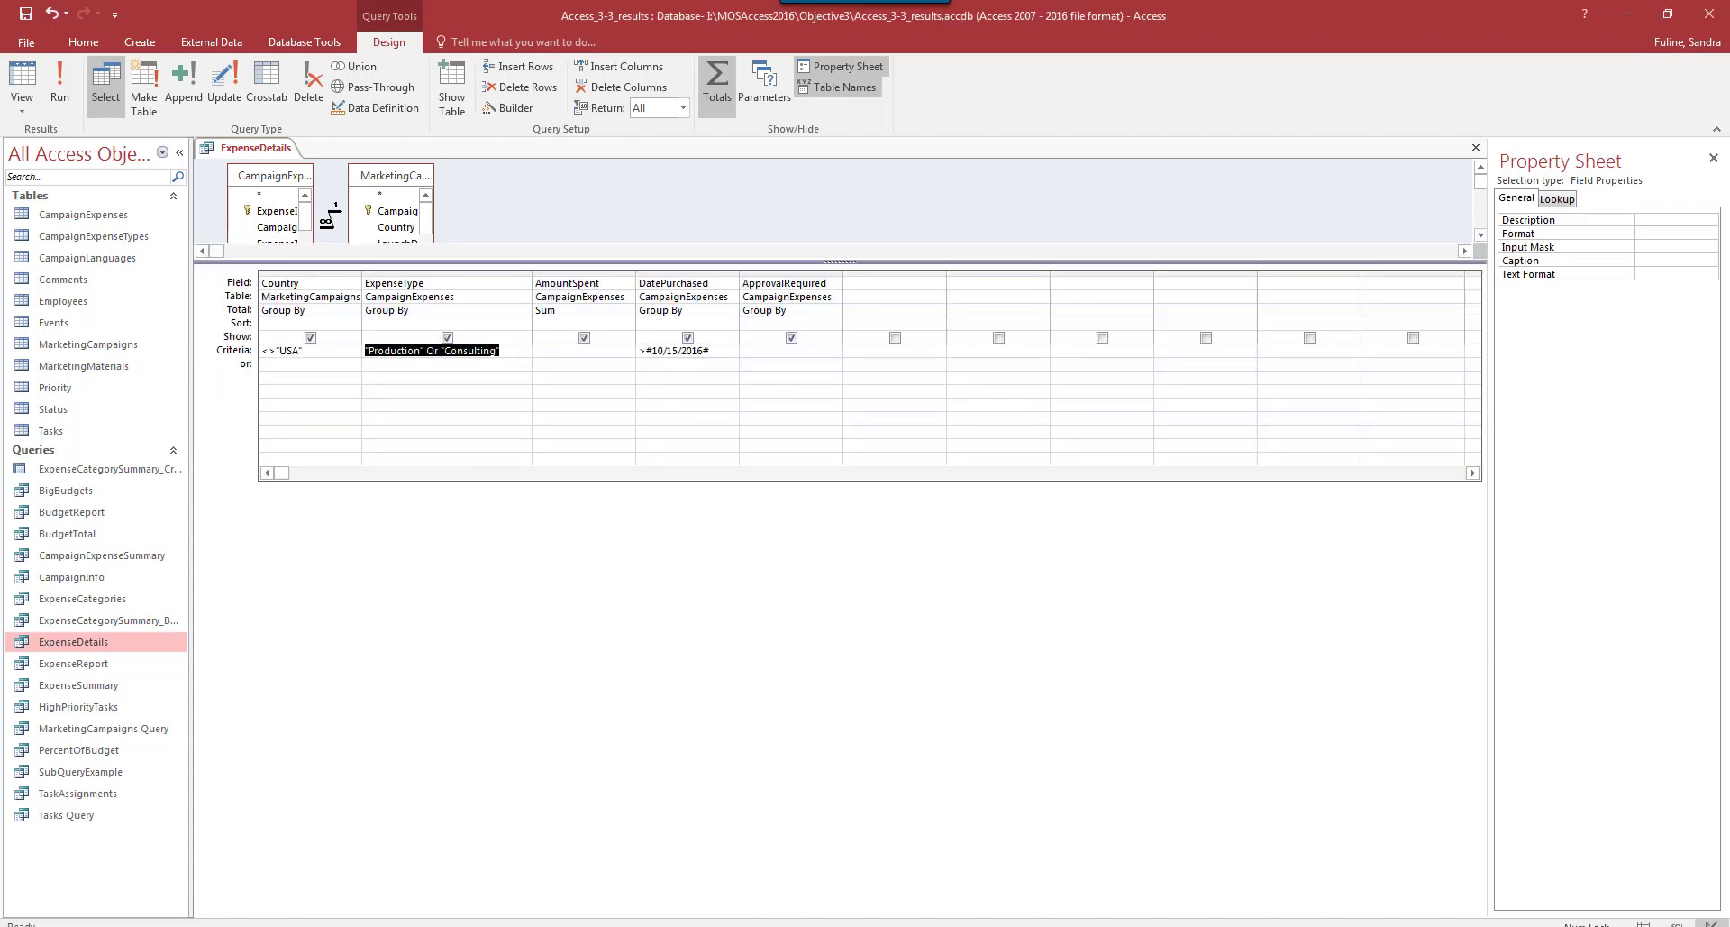
pyautogui.click(503, 896)
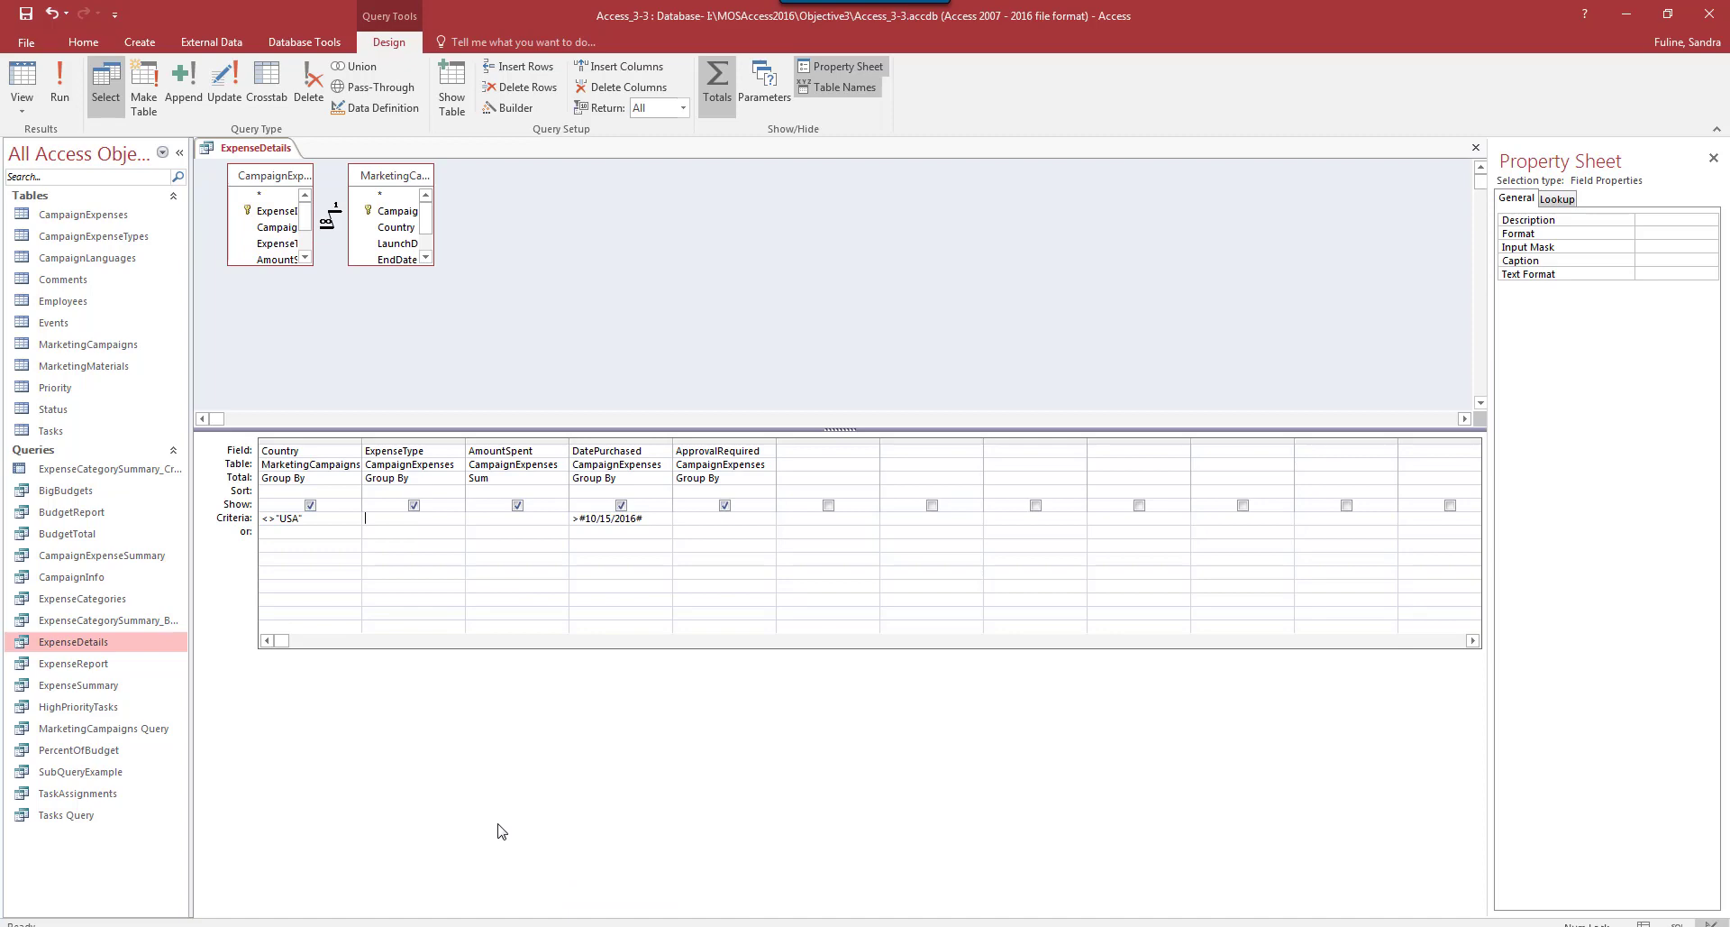
pyautogui.write('Production or COnsulting')
pyautogui.click(421, 521)
pyautogui.press('BackSpace')
pyautogui.write('o')
pyautogui.moveTo(465, 439); pyautogui.dragTo(521, 439)
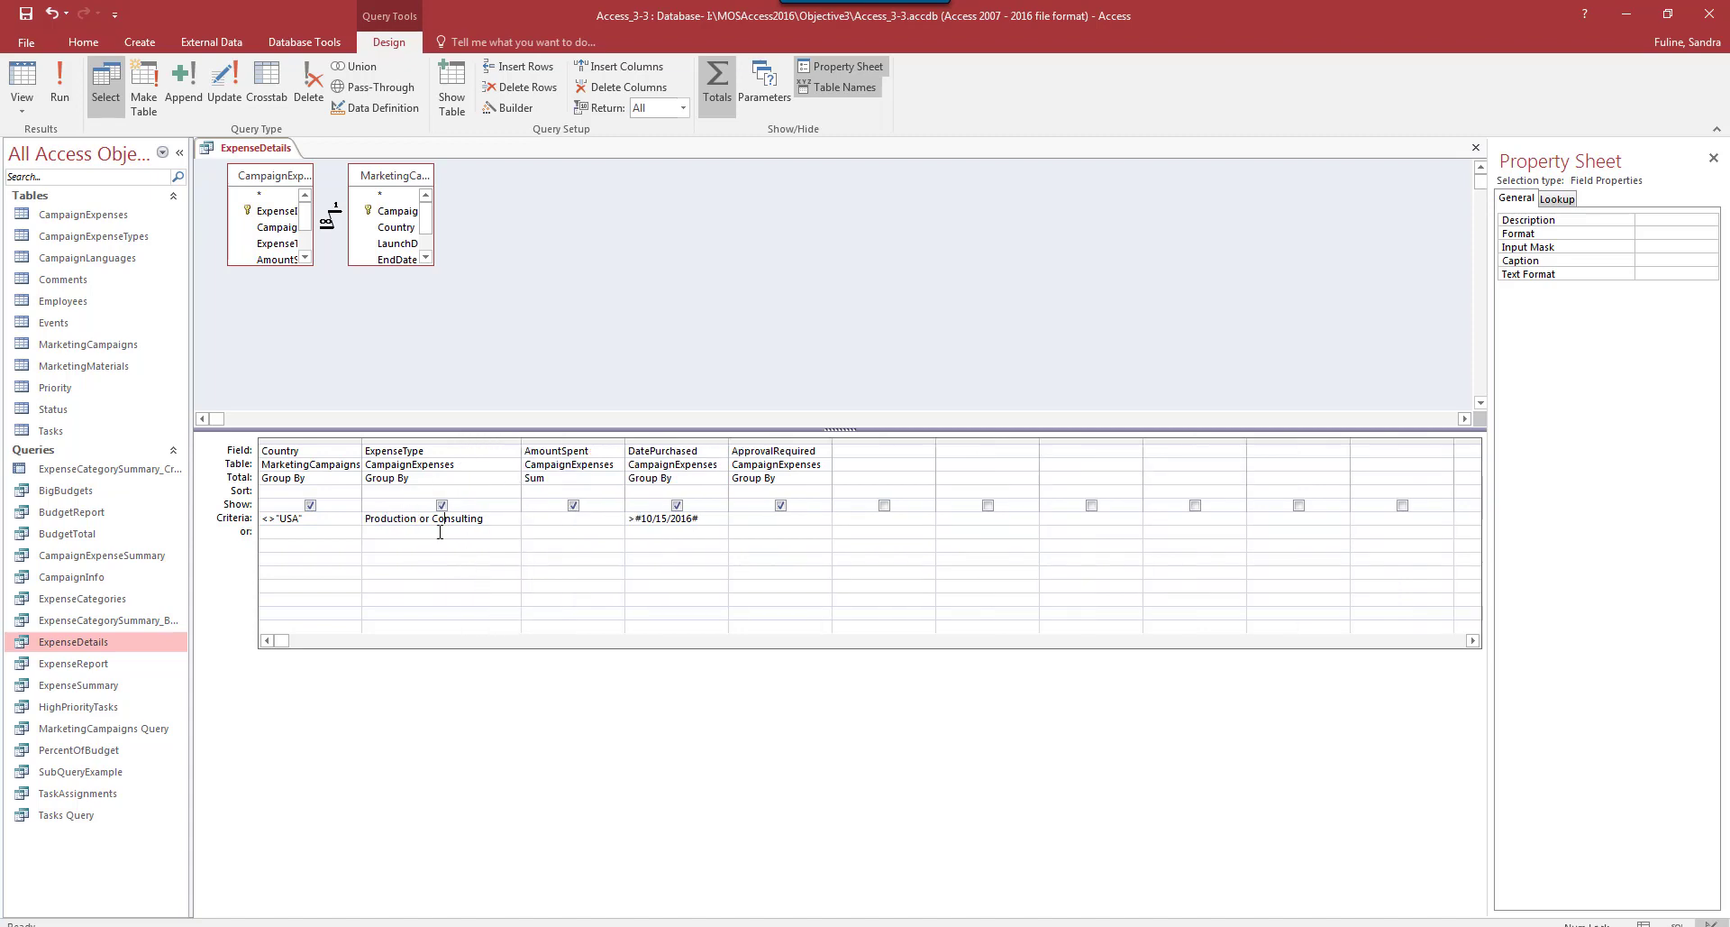
# Run the ExpenseDetails query here and in the Access_3-3_results database to compare their records
pyautogui.click(72, 105)
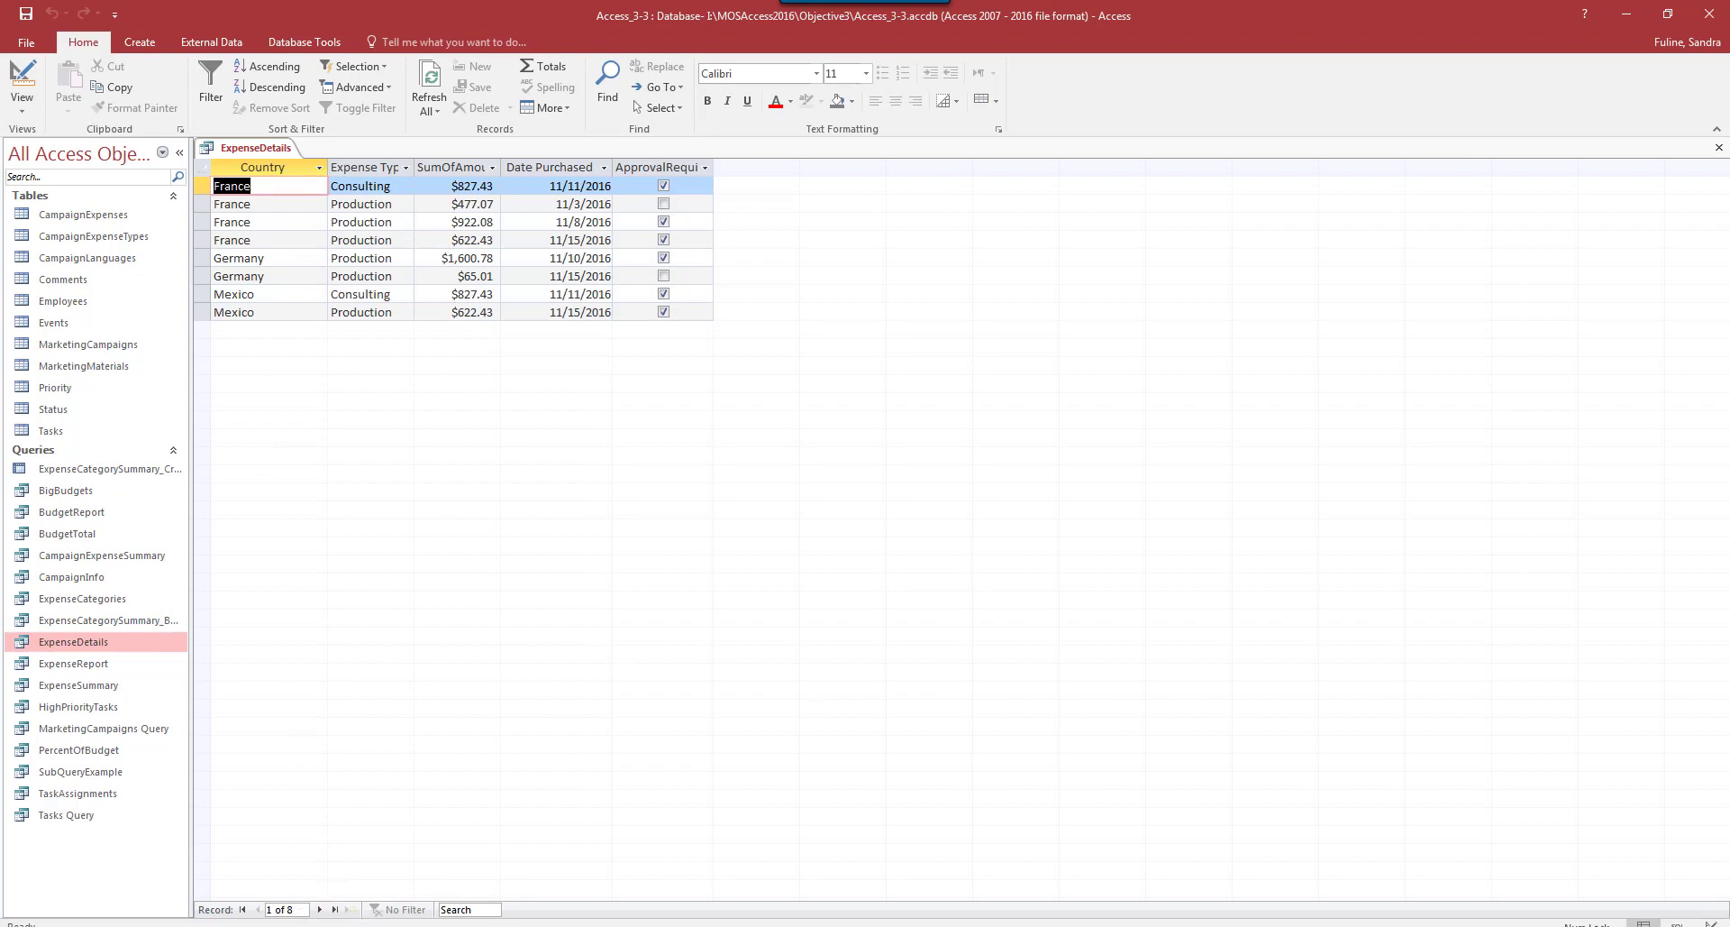
pyautogui.click(591, 892)
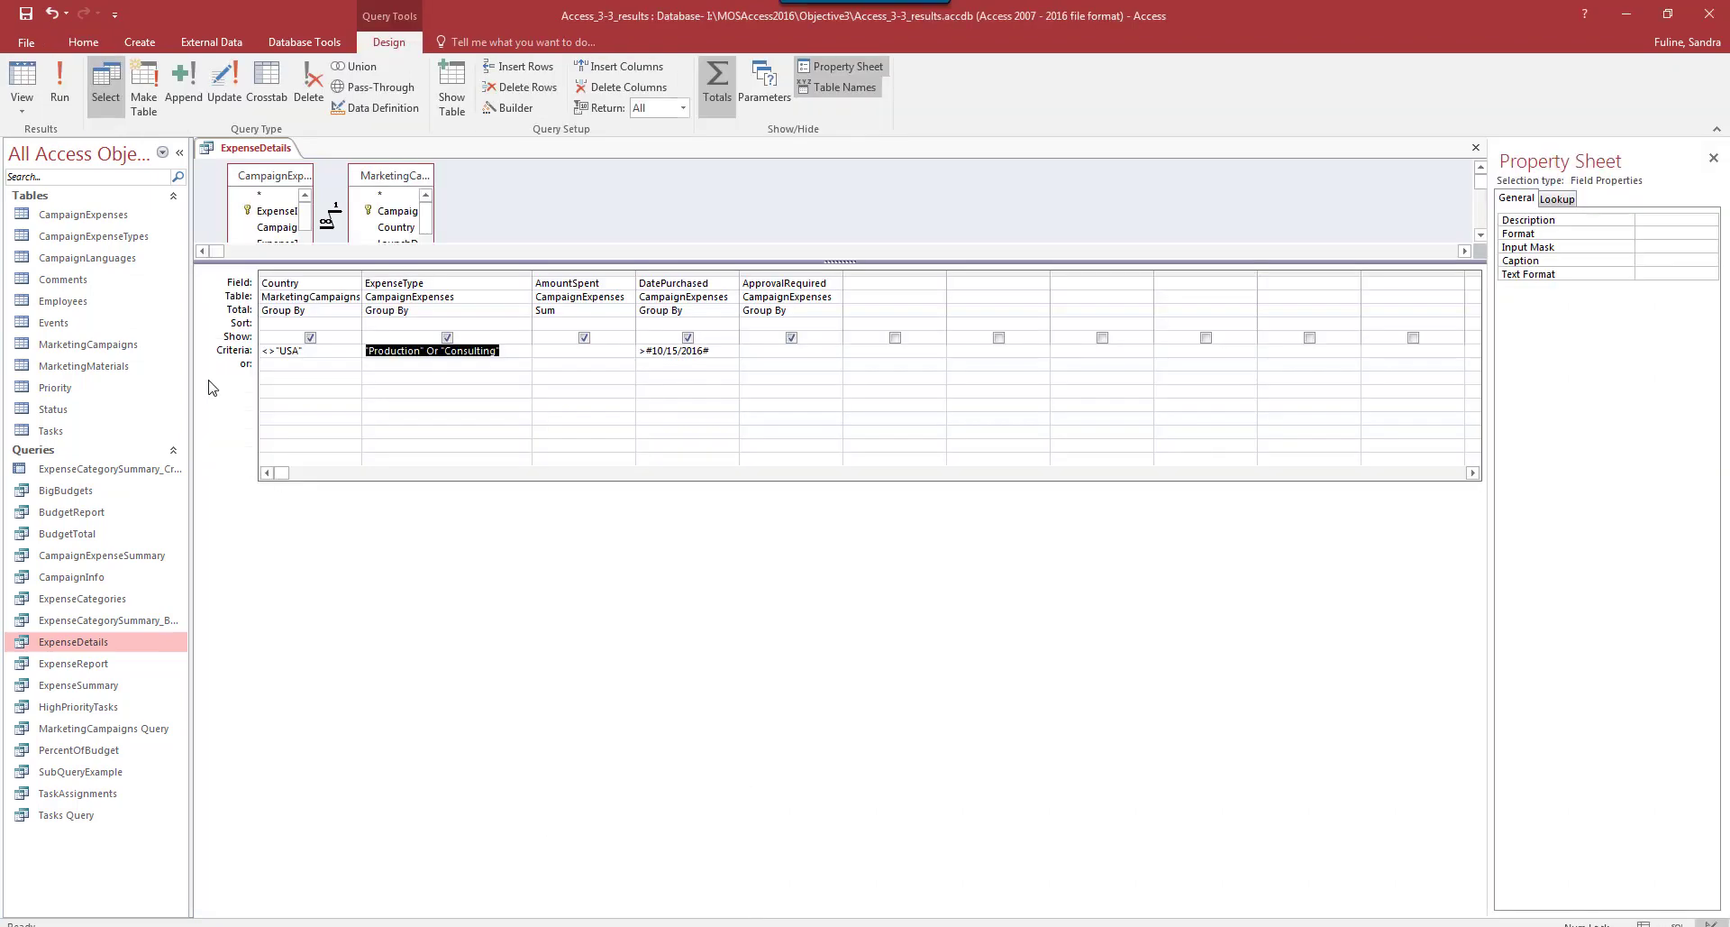
pyautogui.click(51, 94)
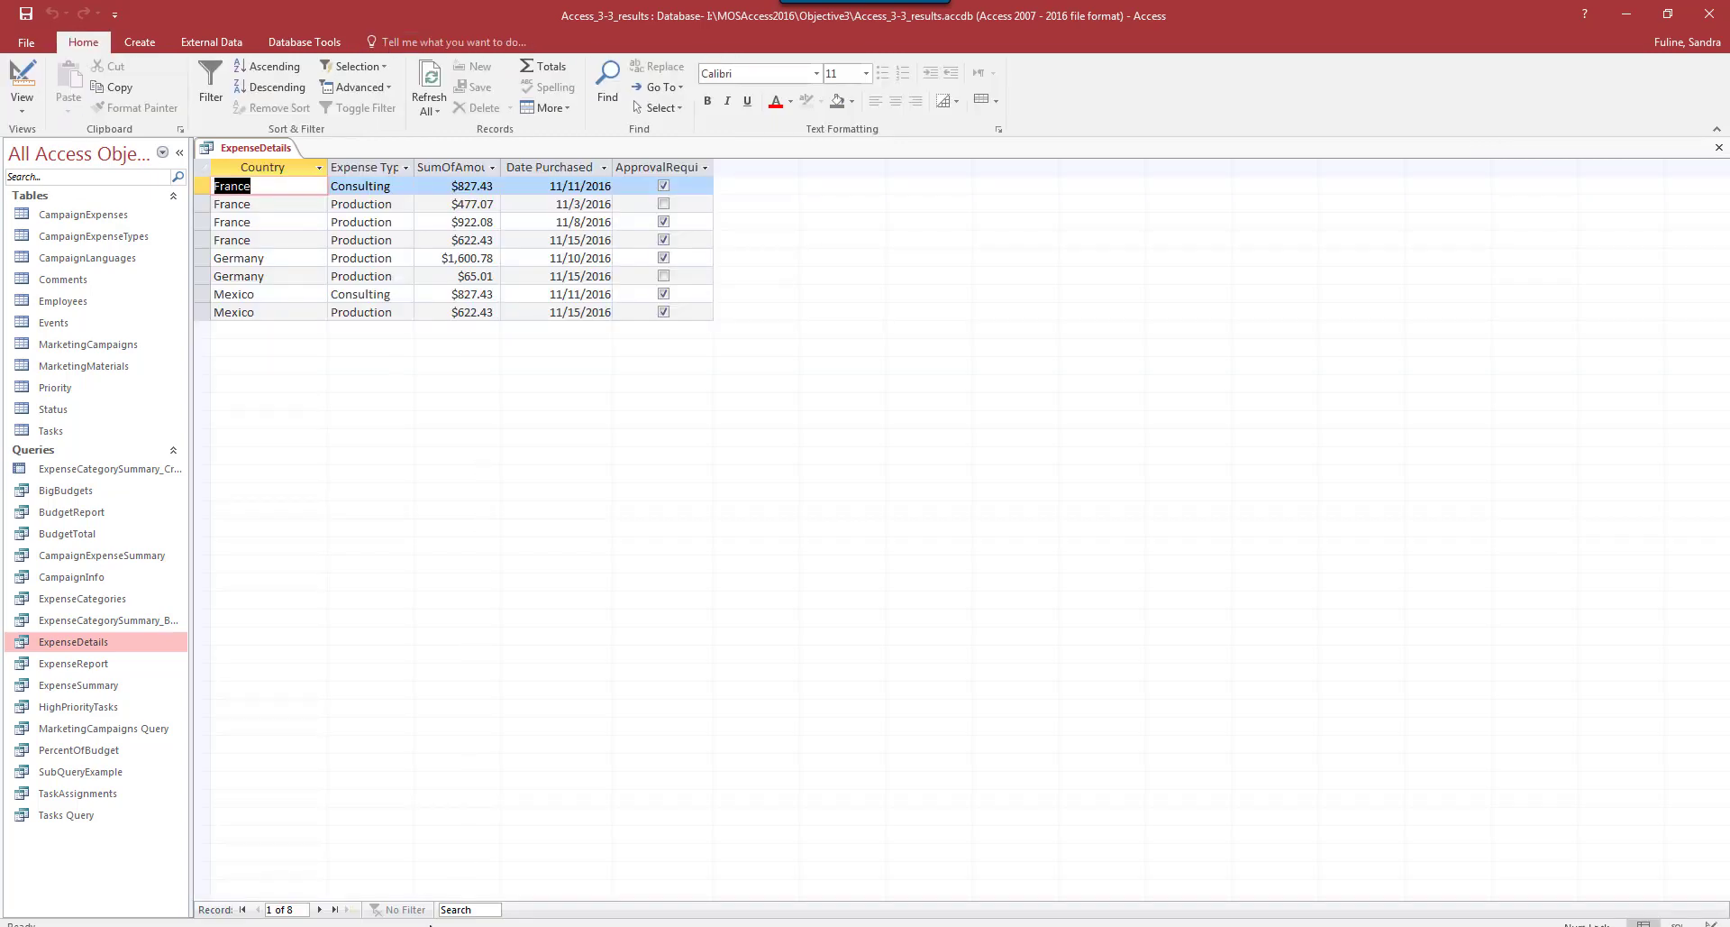